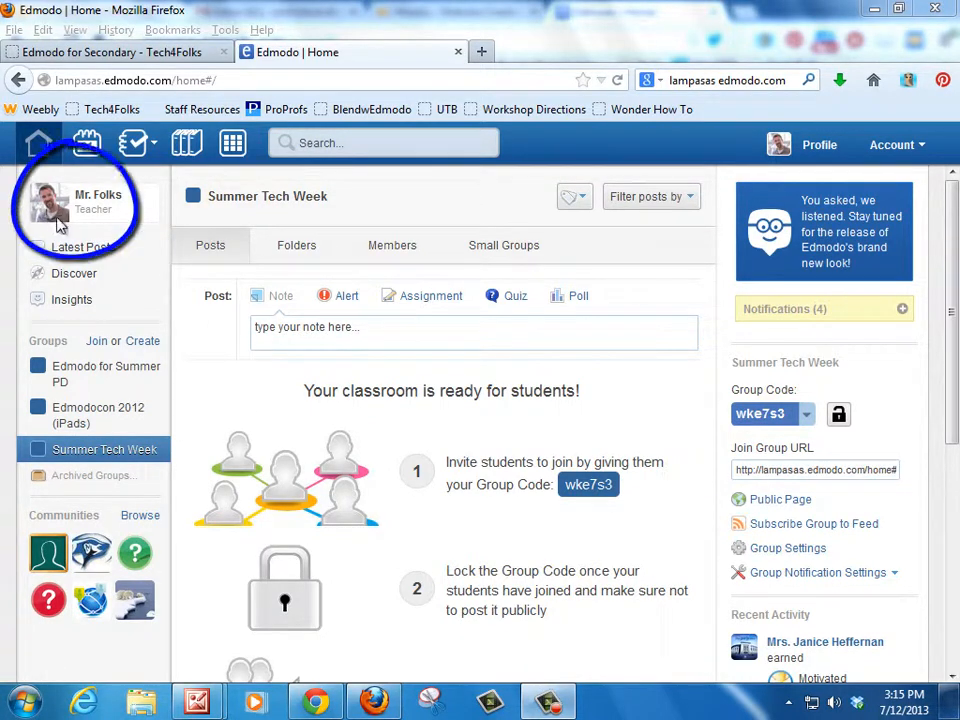
Switch to Chrome to view the Summer Tech Week group from the other account, and return to the teacher account in Firefox.
left_click(315, 700)
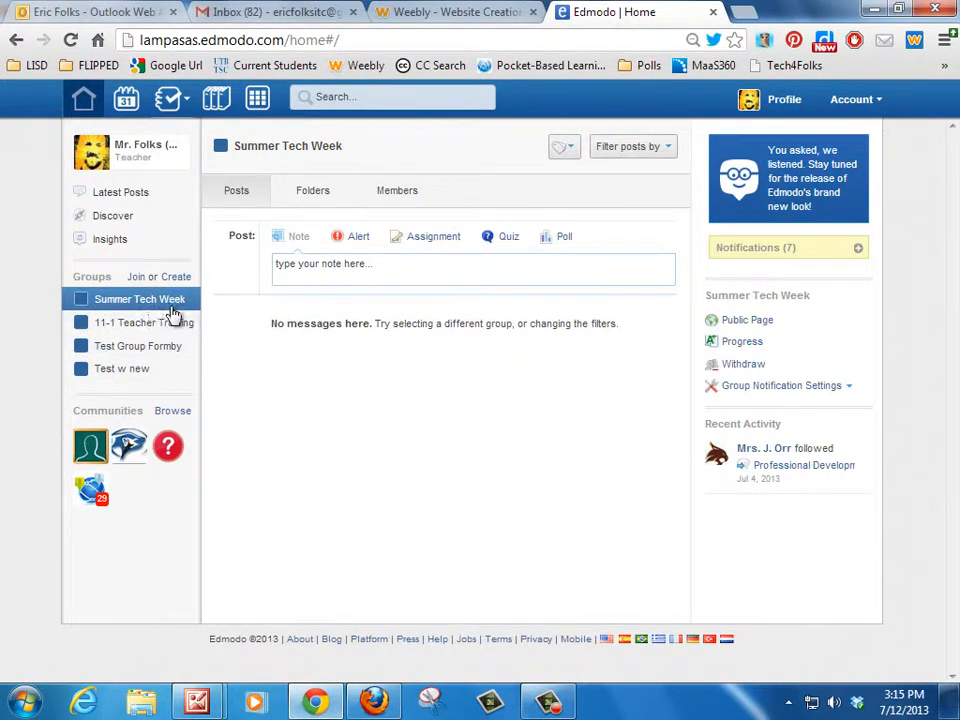
left_click(374, 700)
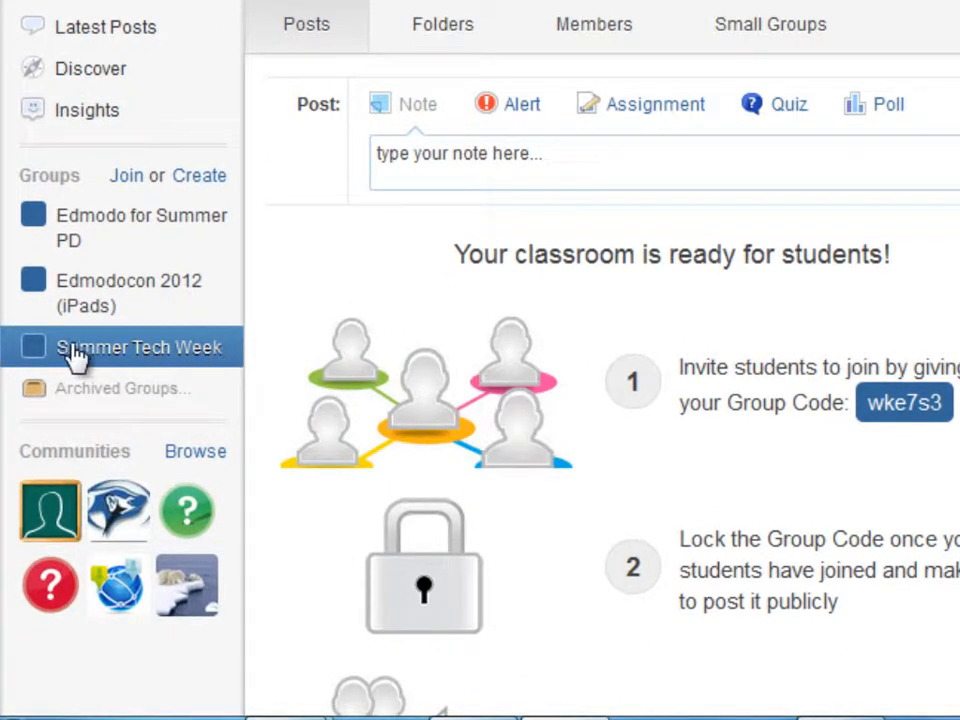
Create a new quiz from the Summer Tech Week group and add a Multiple Choice first question.
left_click(790, 106)
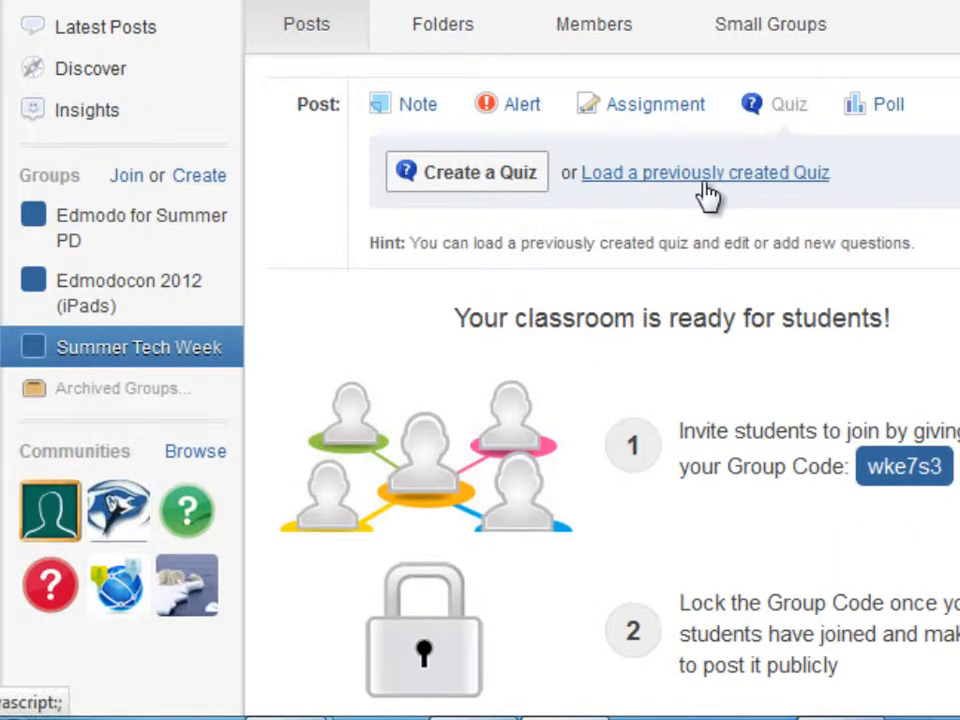
left_click(492, 174)
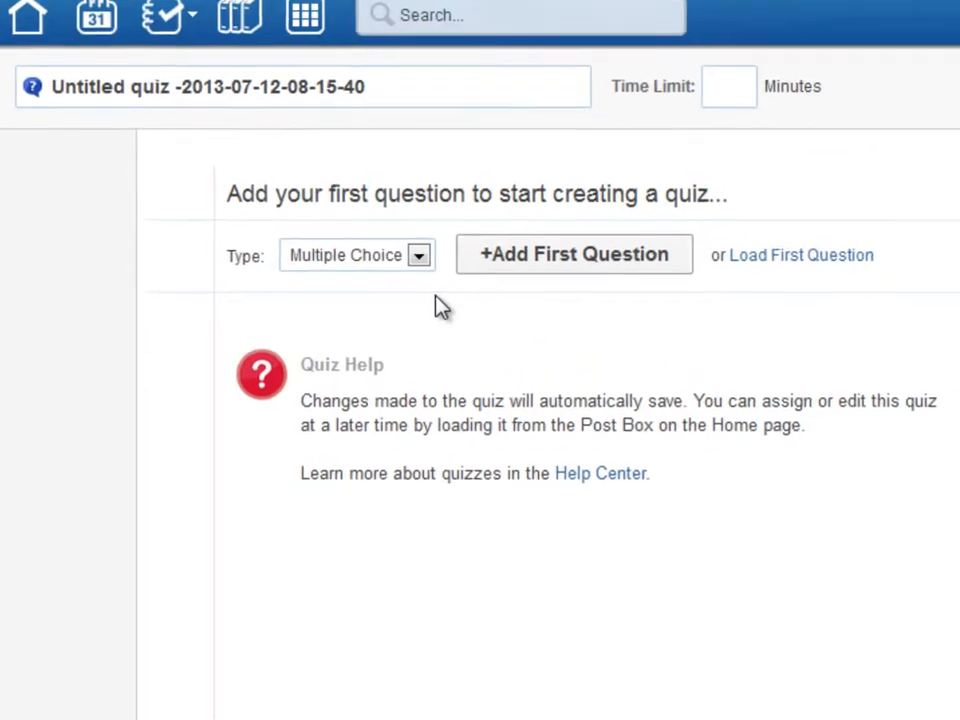
left_click(413, 270)
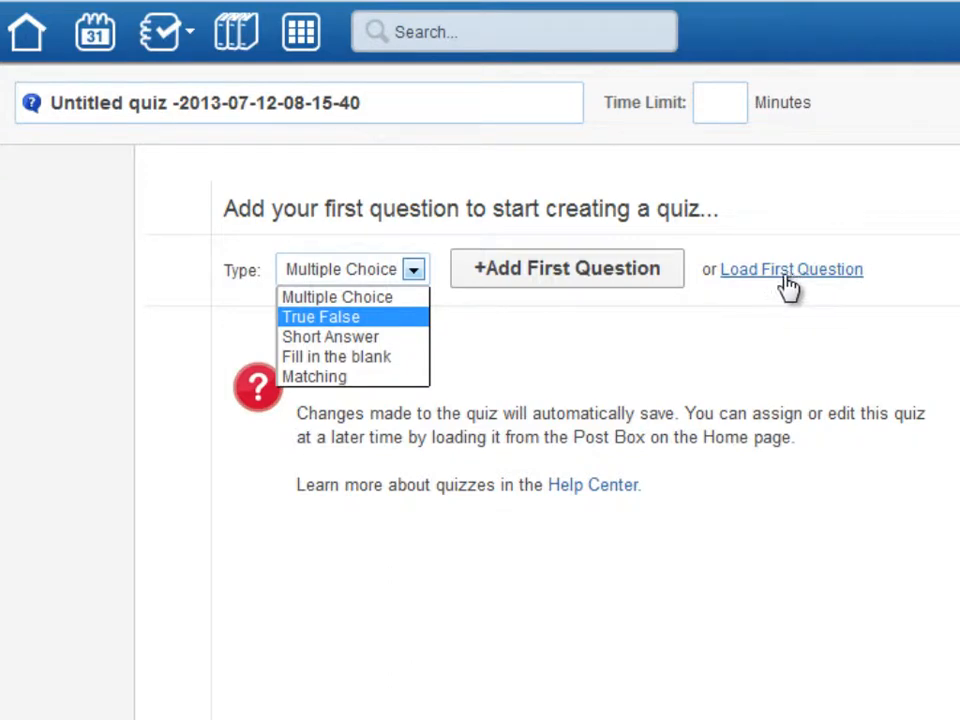
left_click(365, 298)
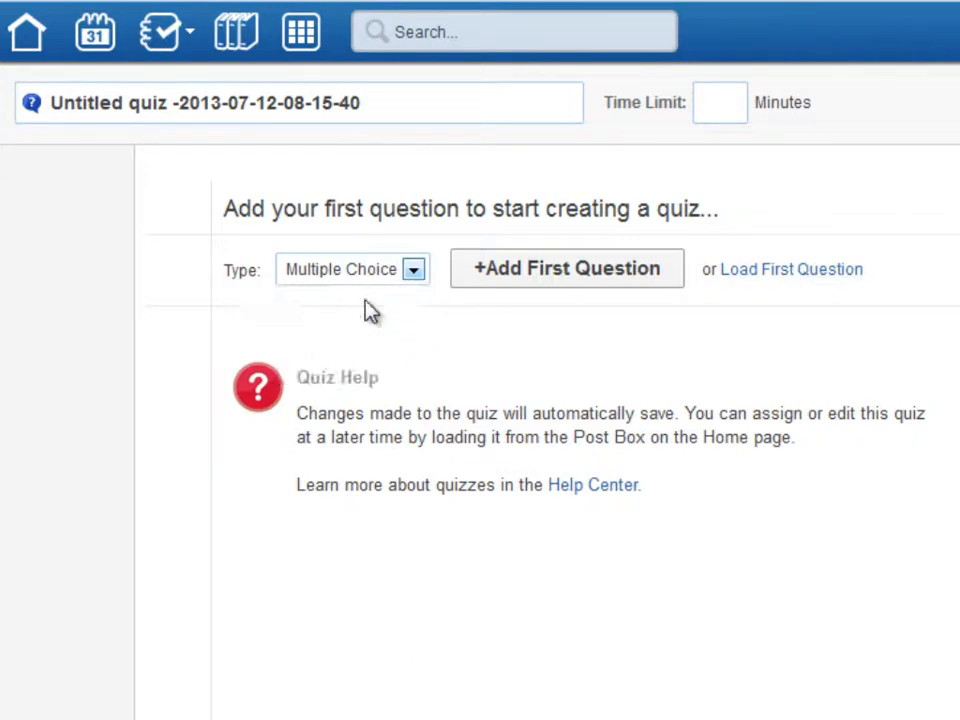
left_click(510, 282)
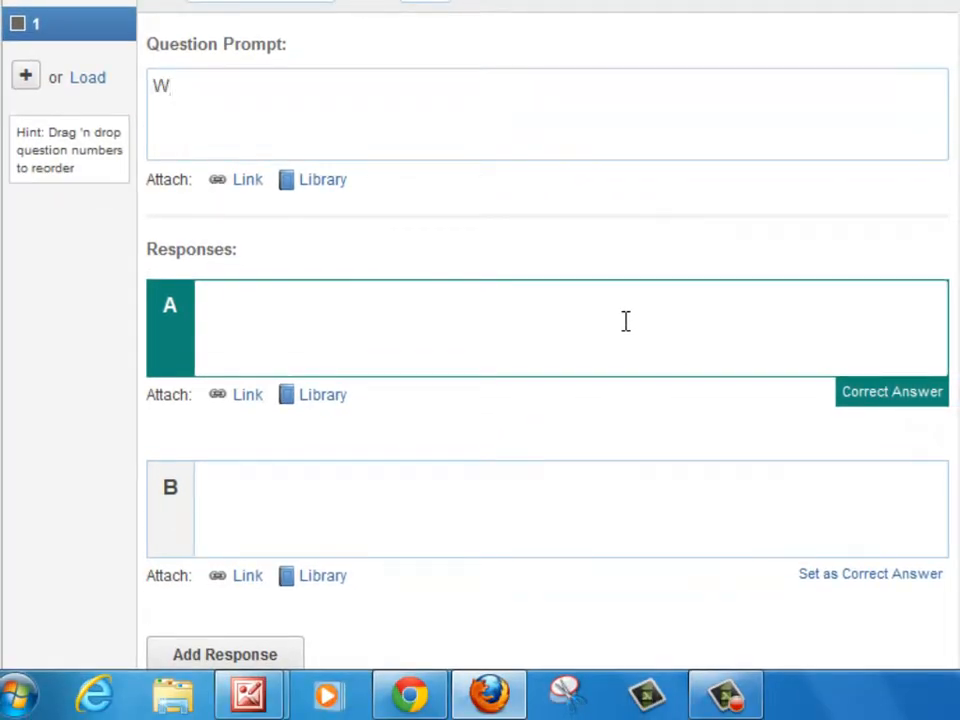
Write the question prompt 'Which letter is the letter "A"?' and enter the three responses A, B and C.
type("Which letter is t")
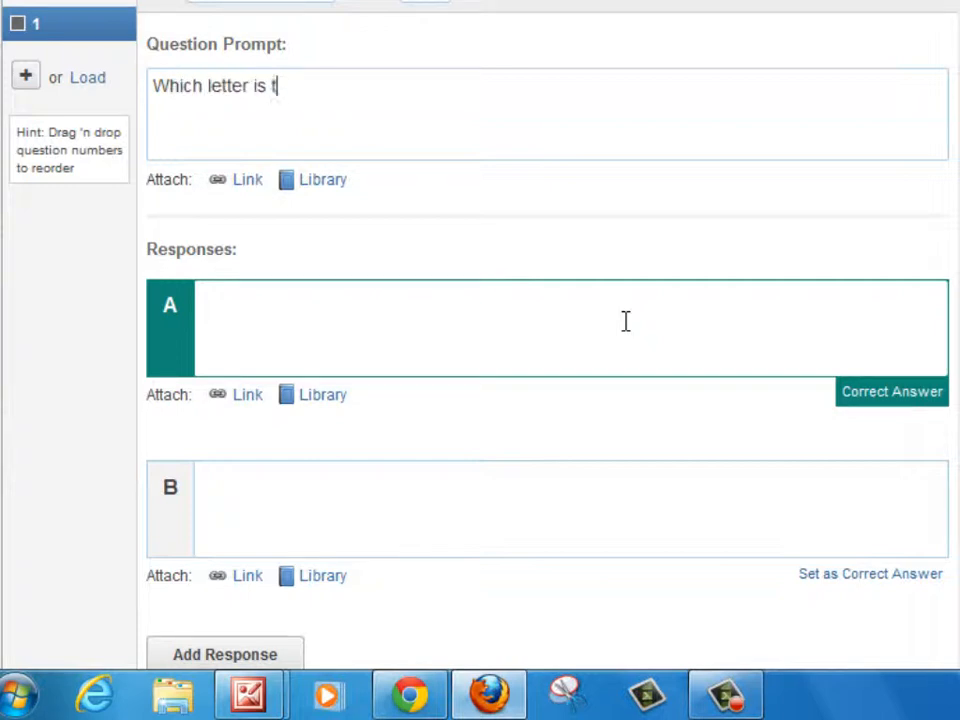
type("he letter ")
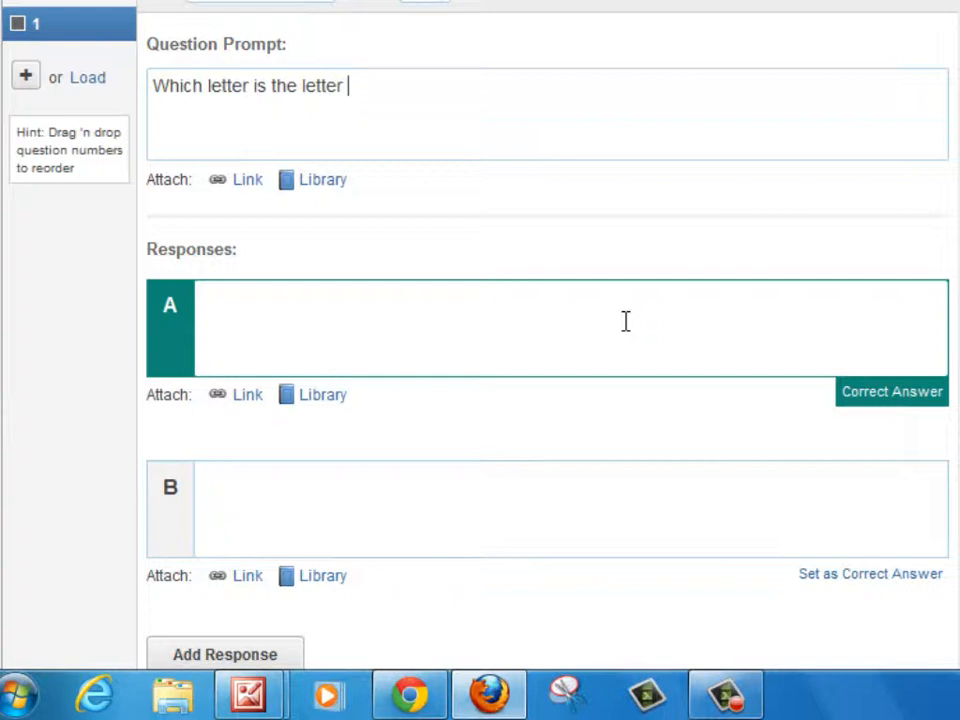
type("\"A")
scroll(476, 365, "down", 2)
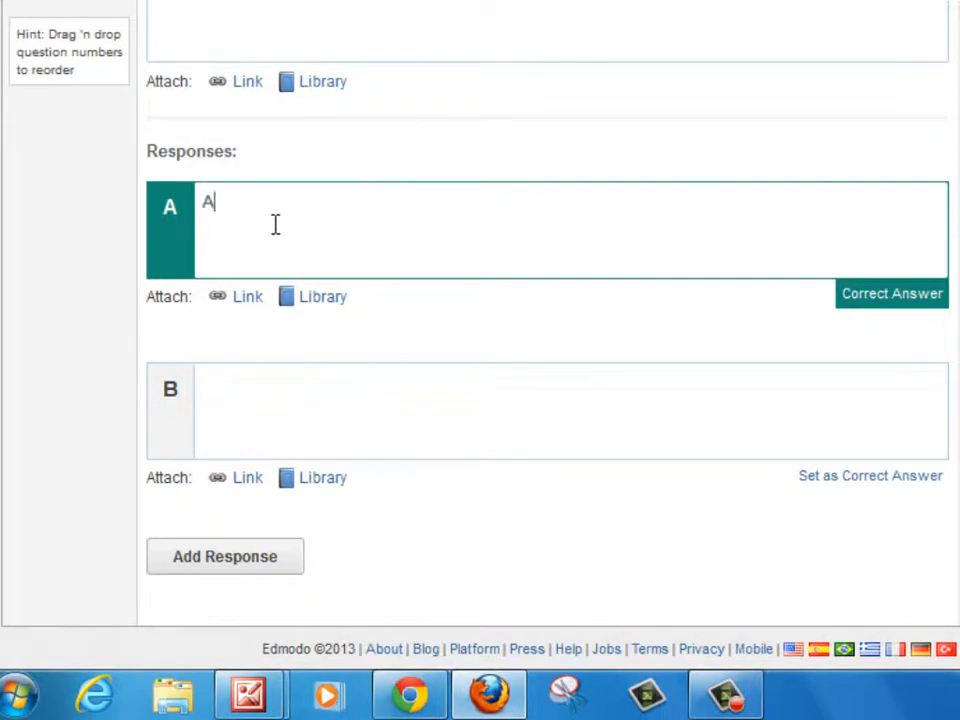
left_click(246, 389)
left_click(274, 560)
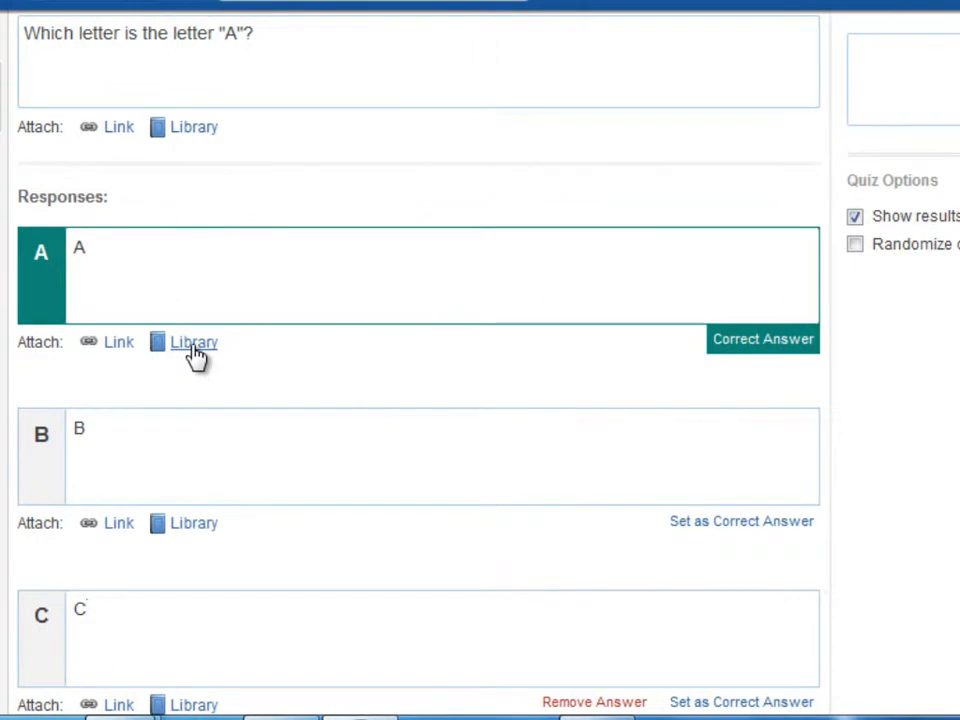
Attach the library image 9f0b07a7399f559f577ecfbdf35aa1a01.png to response A.
left_click(194, 348)
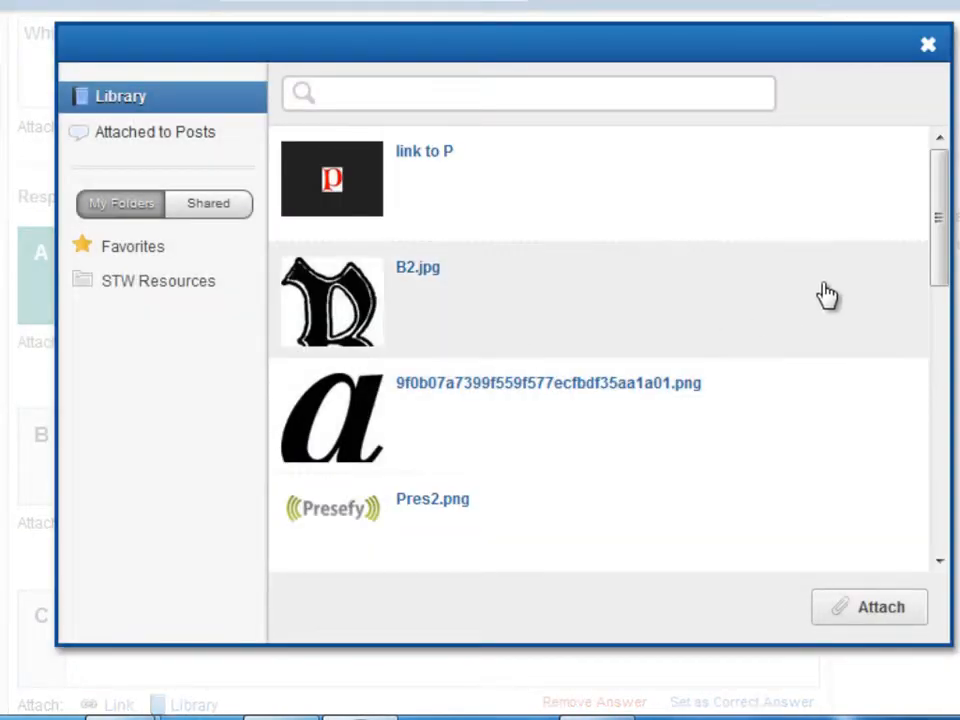
left_click(553, 429)
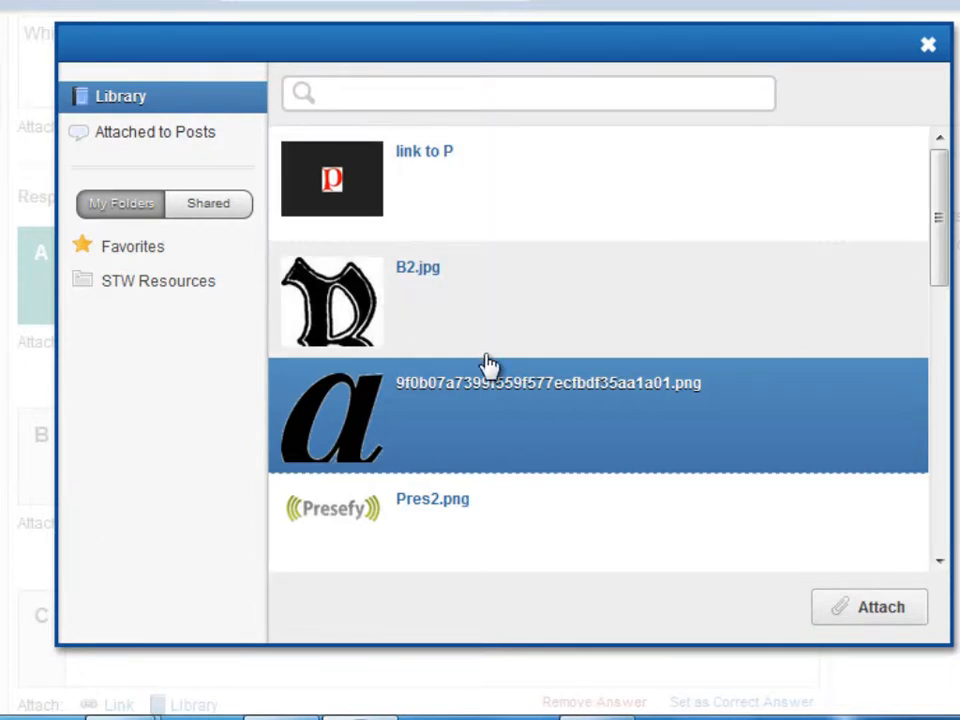
left_click(884, 614)
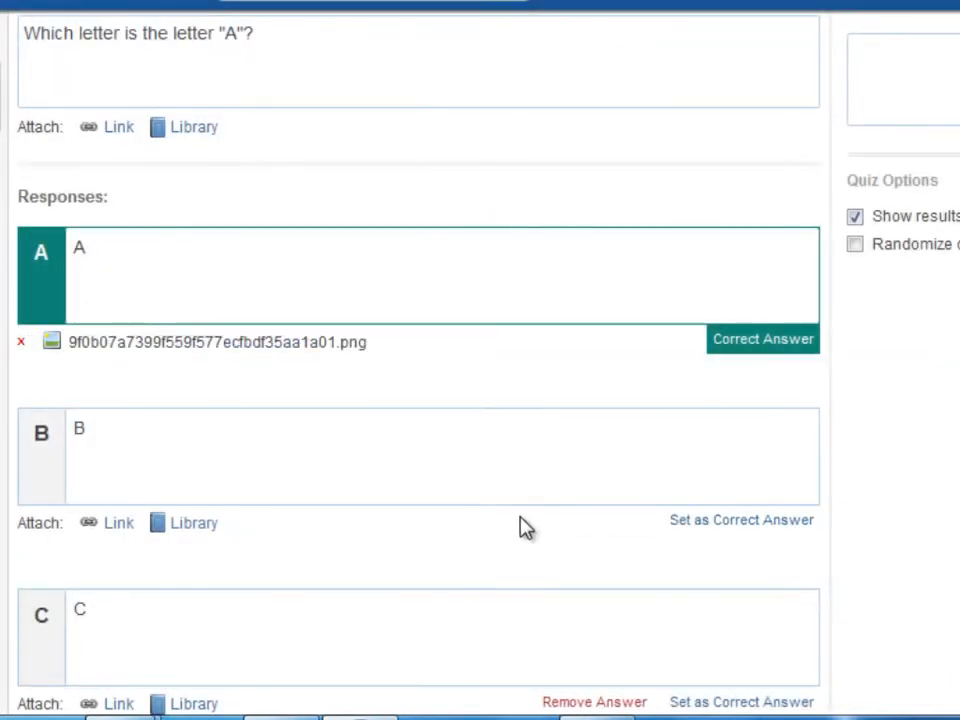
Attach the library image B2.jpg to response B.
scroll(497, 516, "down", 1)
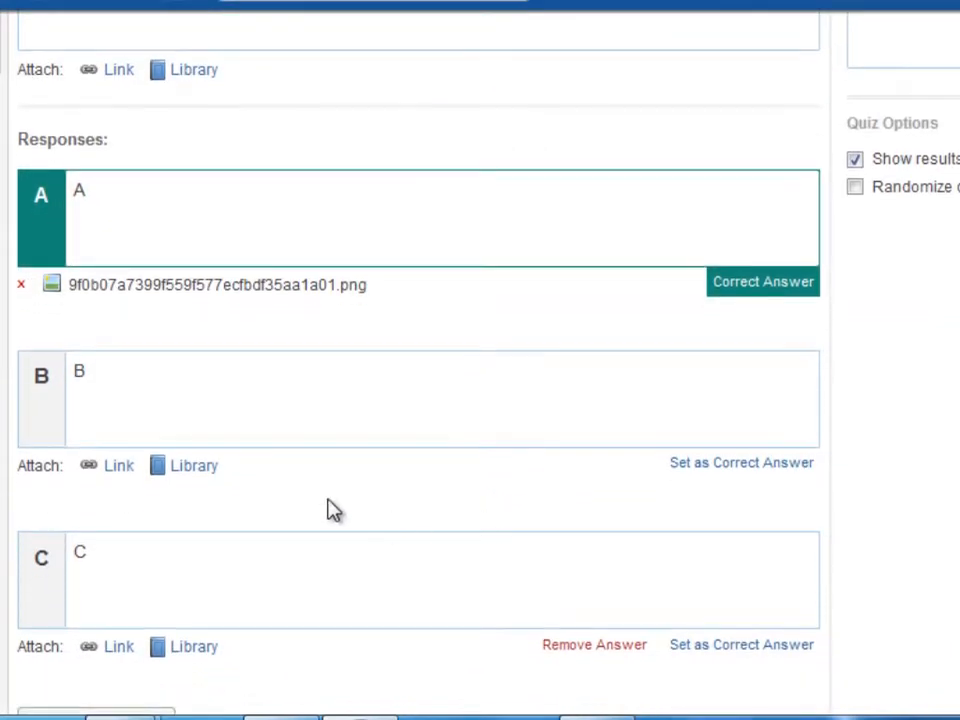
scroll(537, 490, "down", 1)
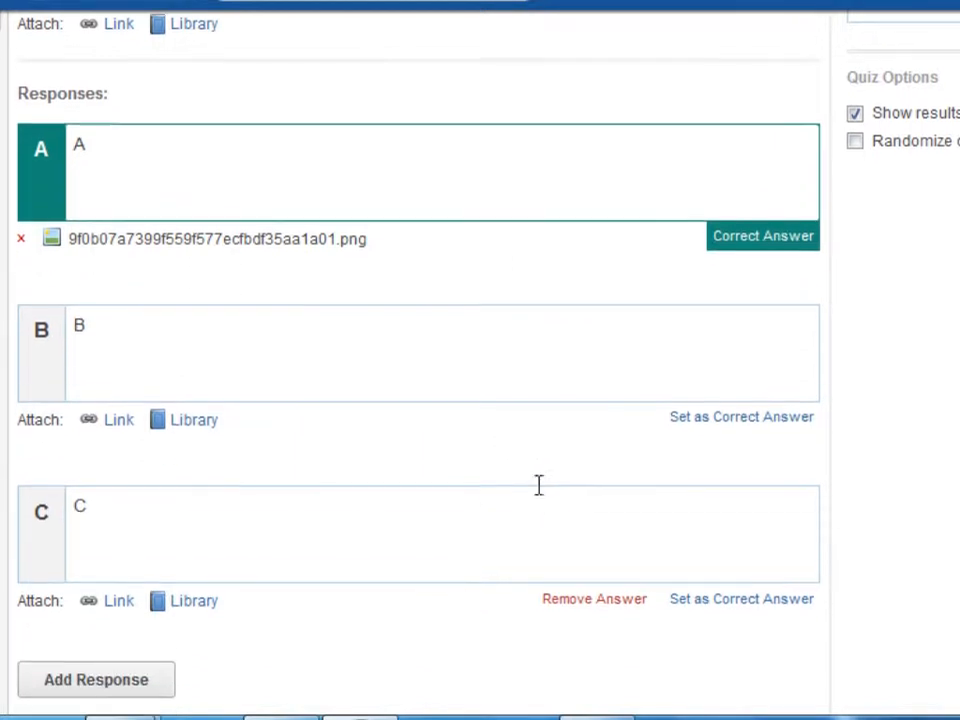
left_click(179, 412)
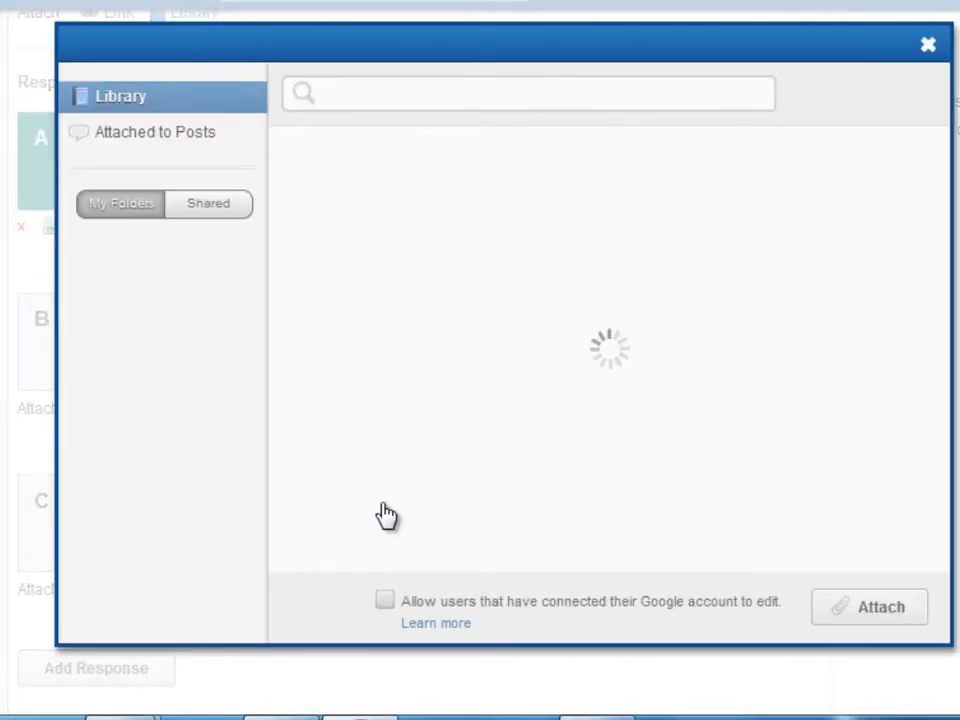
left_click(531, 321)
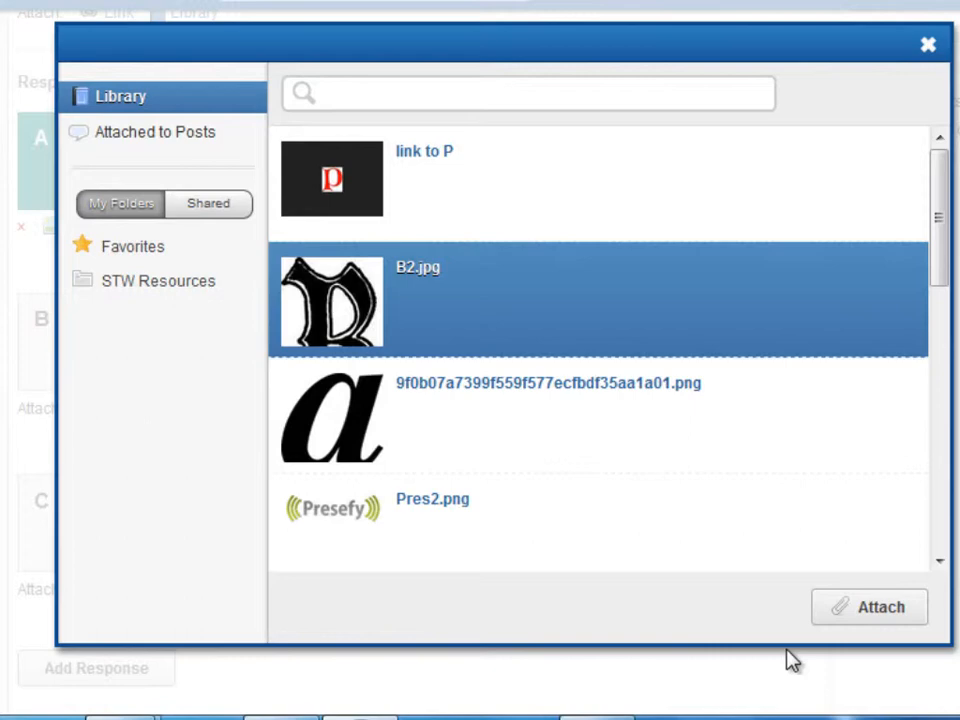
left_click(876, 612)
Change the text of the third response to P and attach the library item "link to P" to it.
double_click(71, 500)
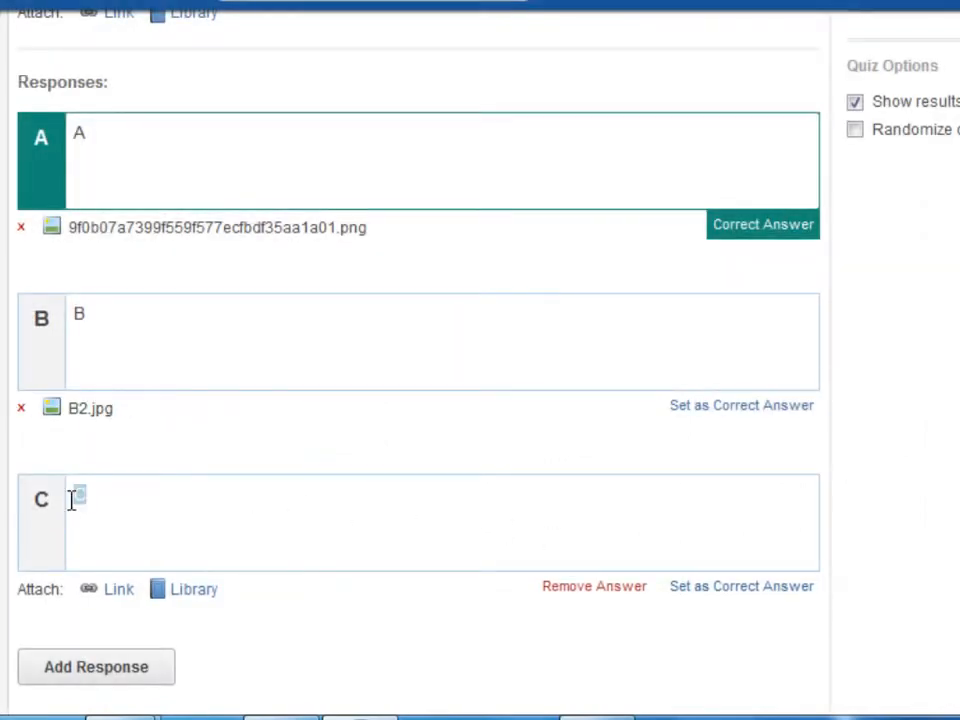
type("P")
left_click(193, 590)
left_click(508, 193)
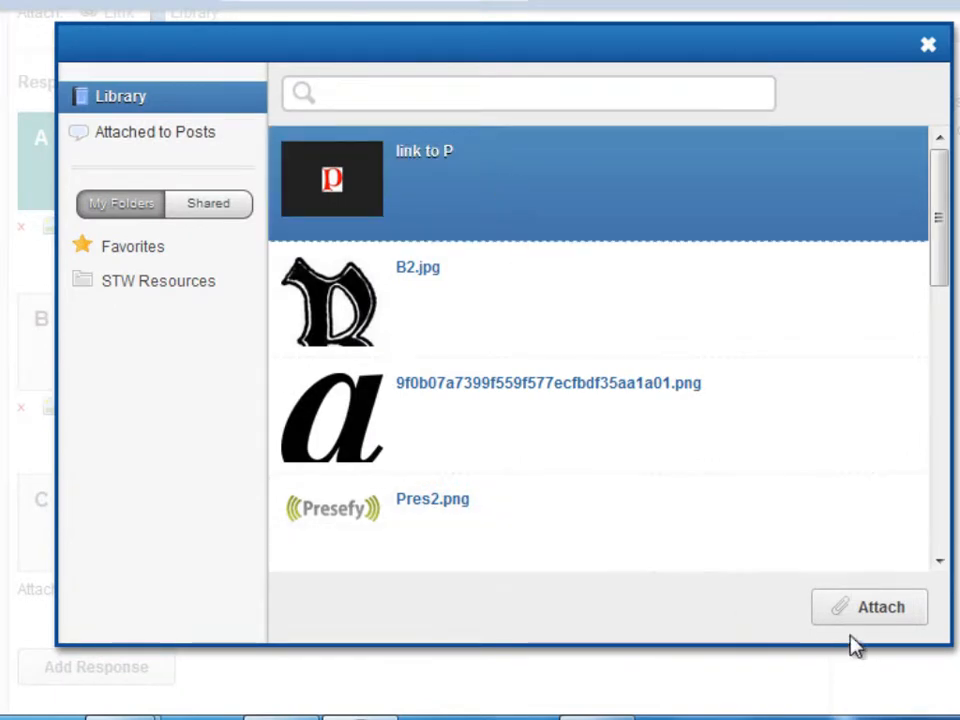
left_click(879, 615)
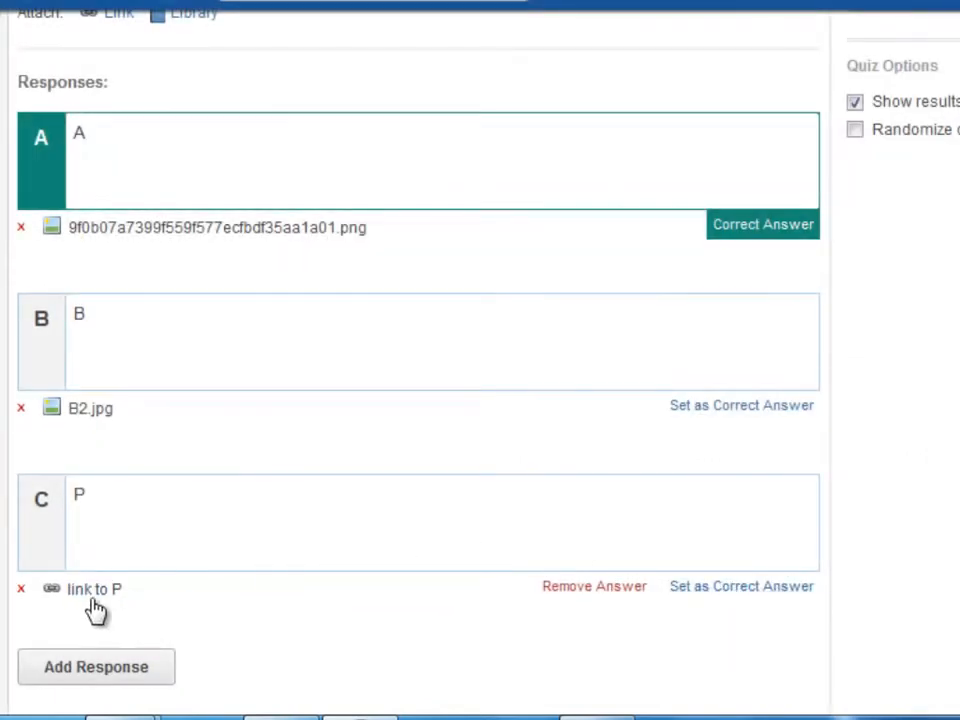
Enter "description of the quiz" as the quiz description and enable randomized questions.
scroll(429, 558, "down", 1)
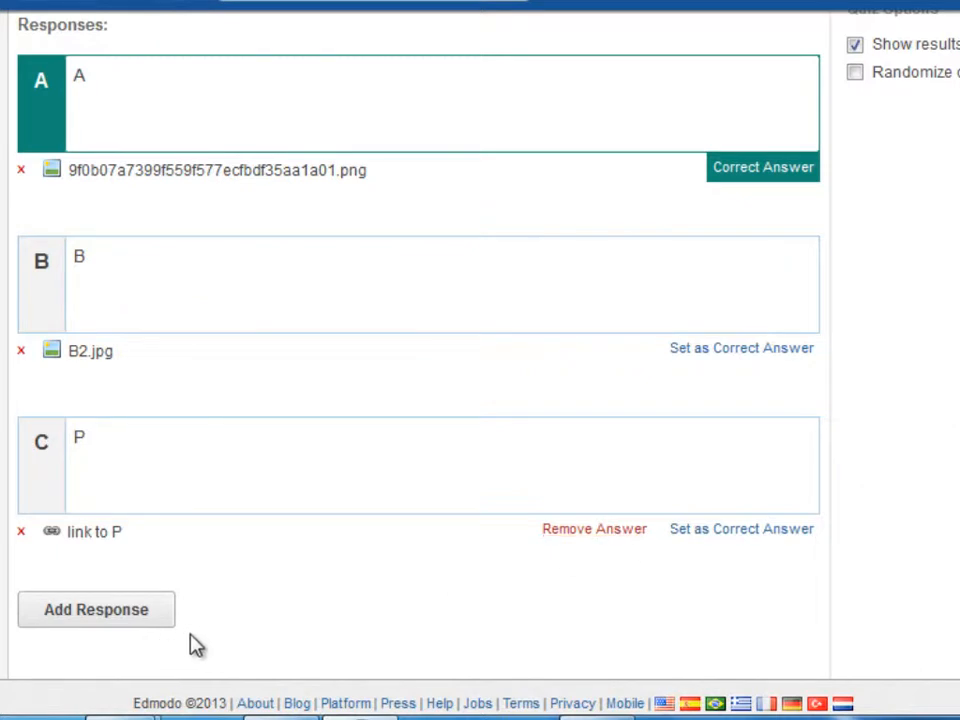
scroll(242, 628, "up", 5)
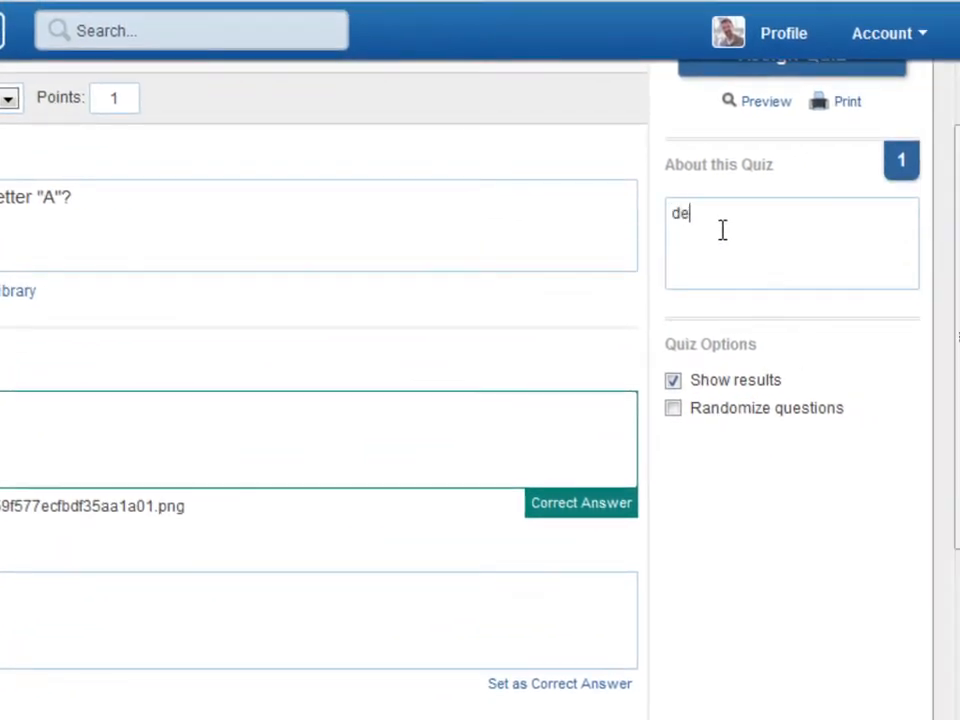
type("ription")
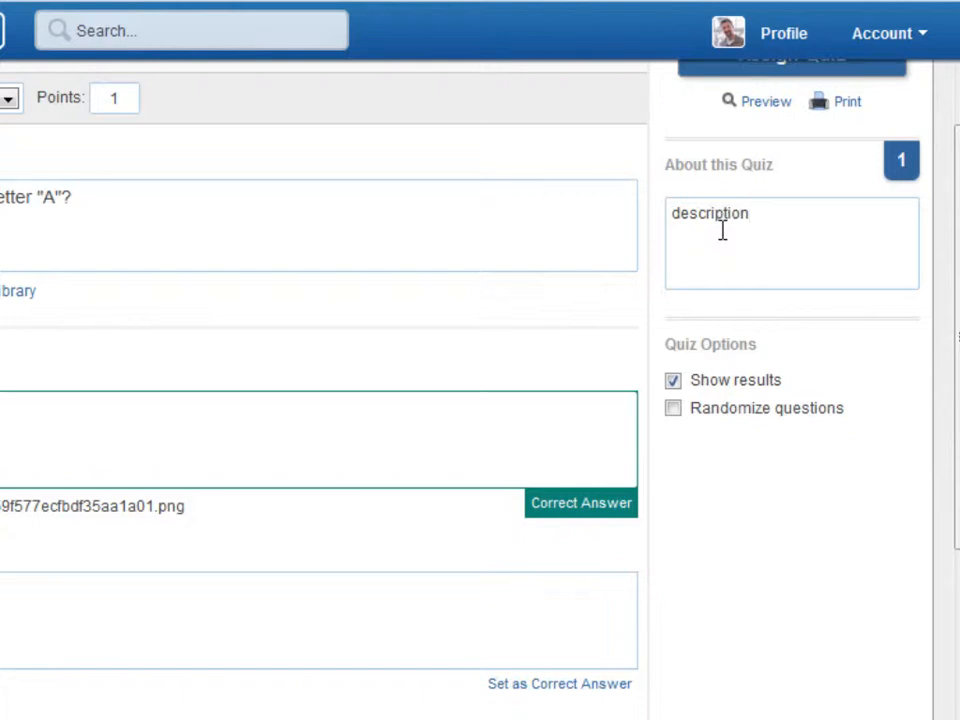
type(" of the quiz")
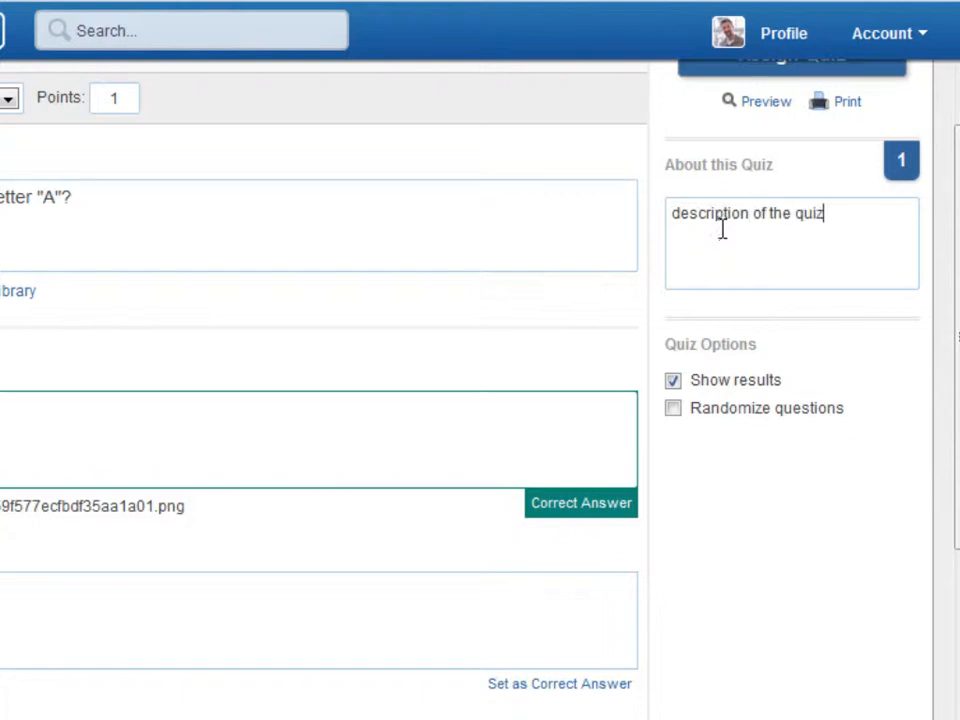
left_click(675, 410)
Set the quiz time limit to 10 minutes and rename the quiz "test quiz".
scroll(360, 362, "up", 1)
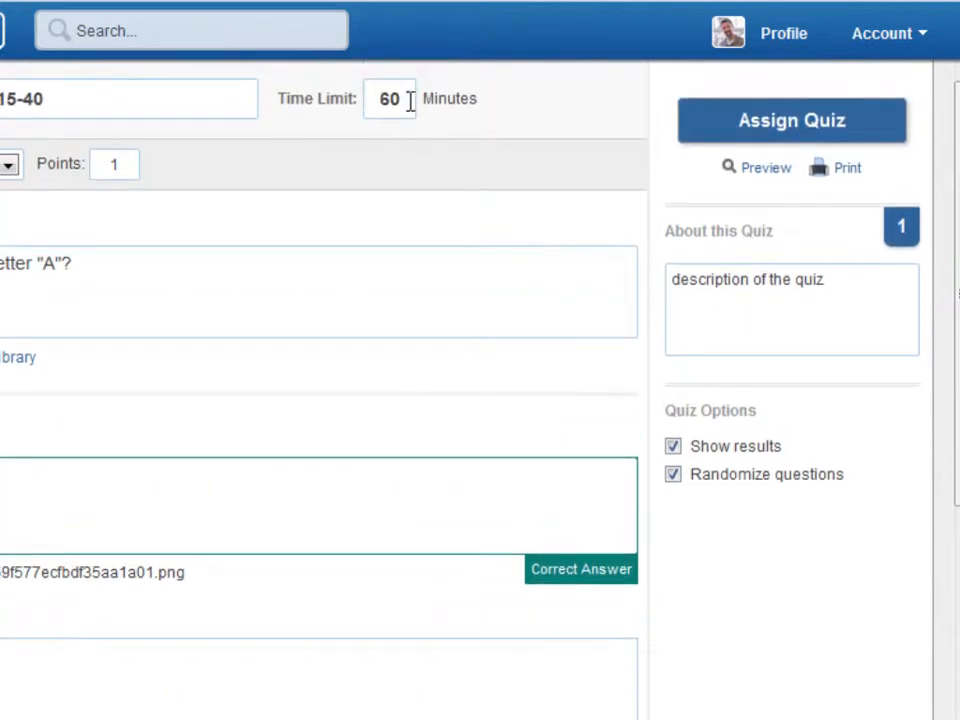
double_click(390, 99)
type("10")
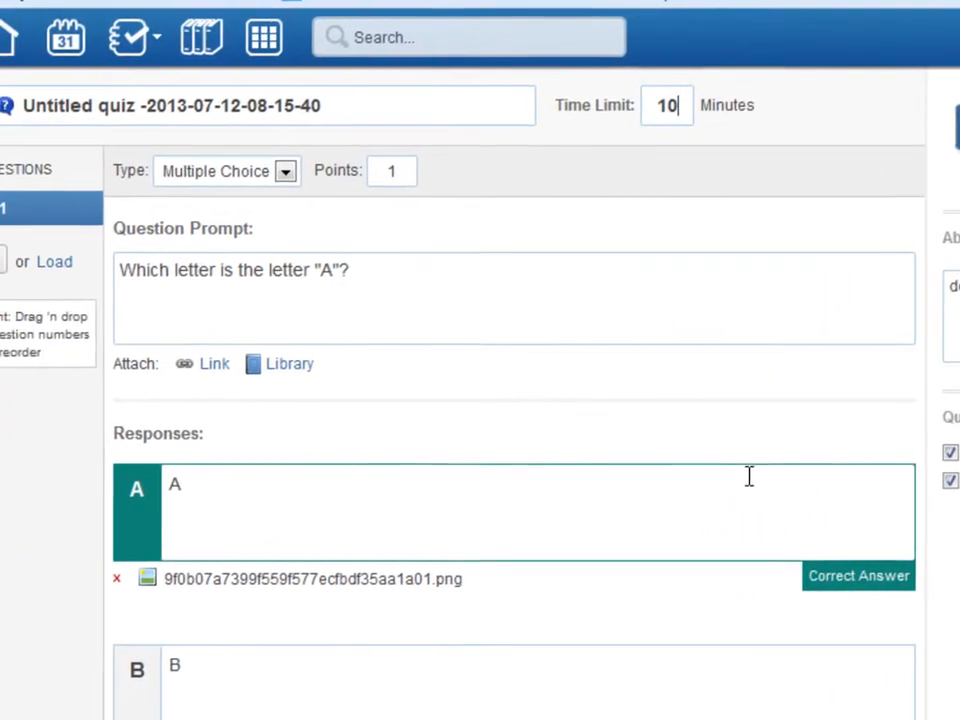
mouse_move(362, 101)
left_mouse_down()
mouse_move(242, 105)
mouse_move(366, 101)
left_mouse_up()
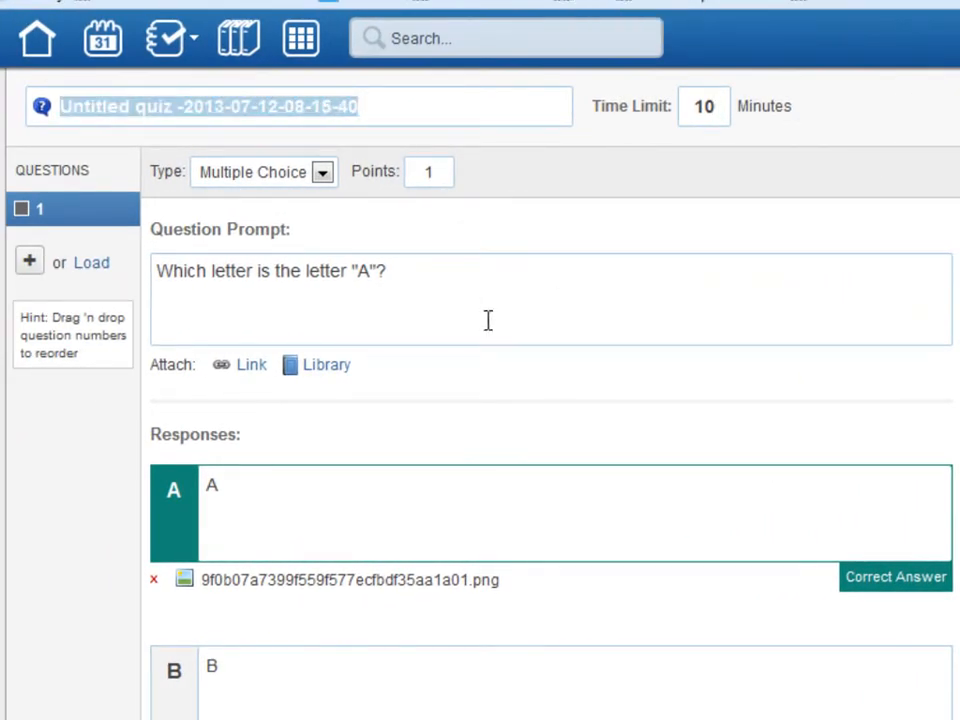
type("test quiz")
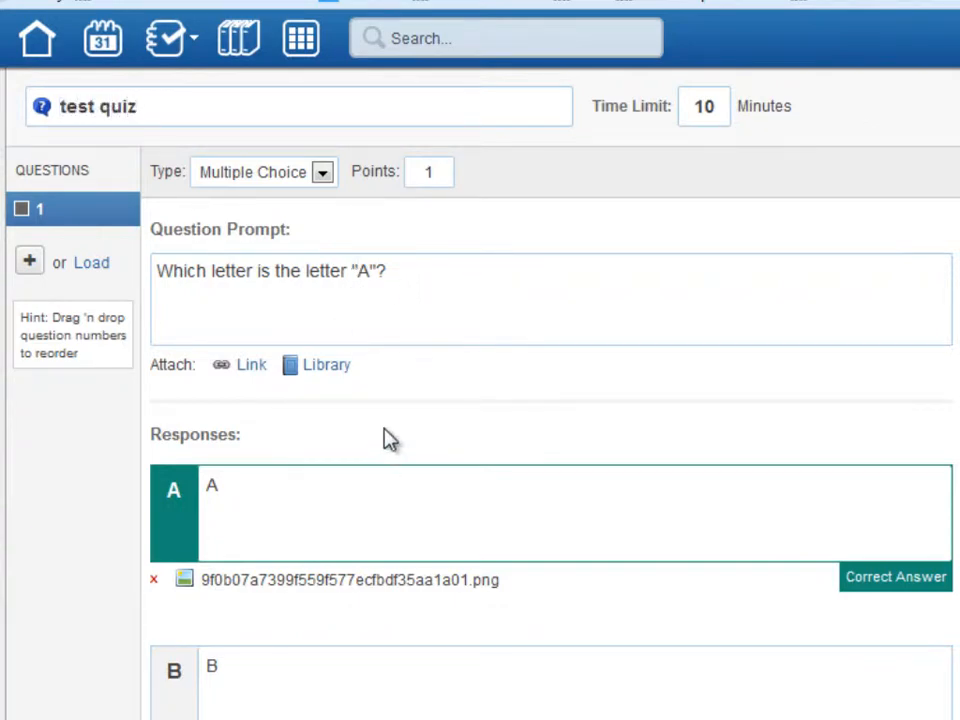
left_click(433, 173)
Add a second question of type True False with the prompt "The sun is the center of the universe...".
left_click(30, 264)
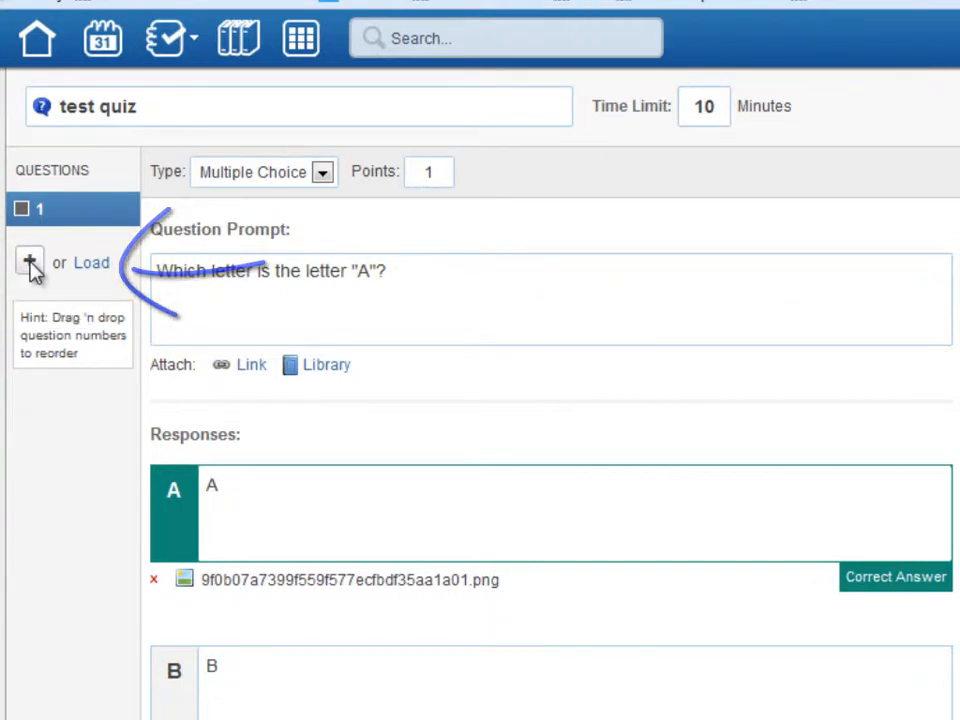
scroll(102, 283, "up", 3)
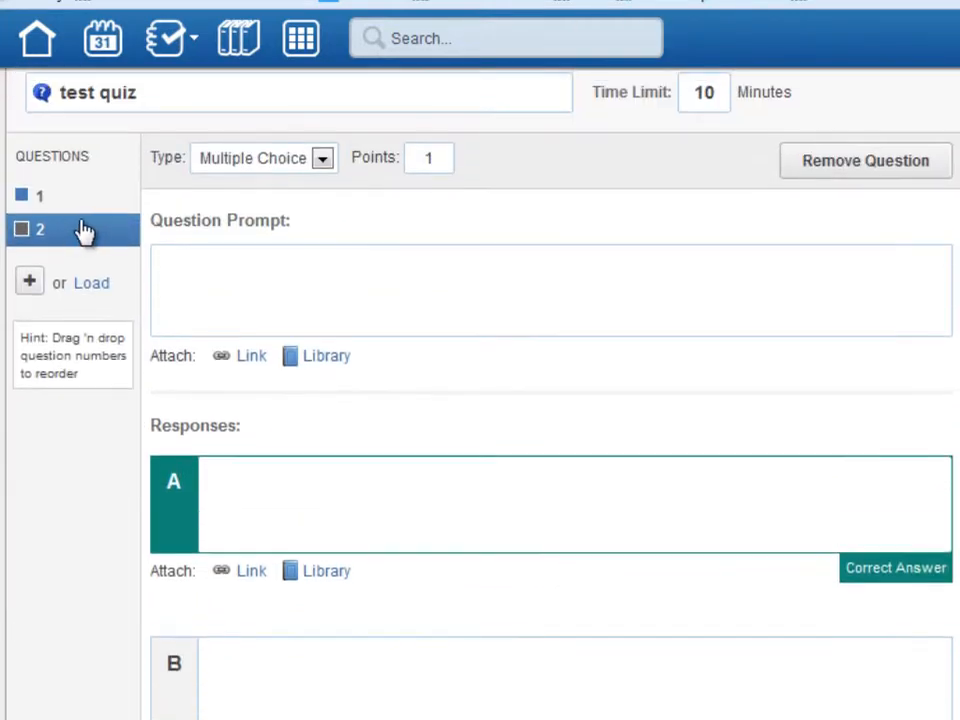
left_click(322, 159)
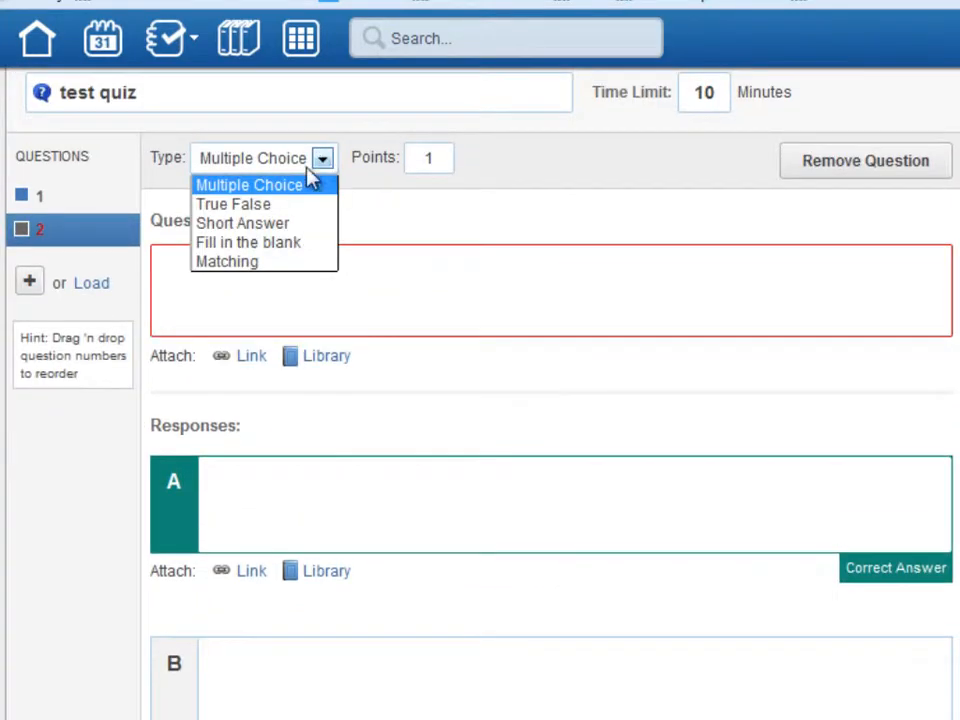
left_click(270, 205)
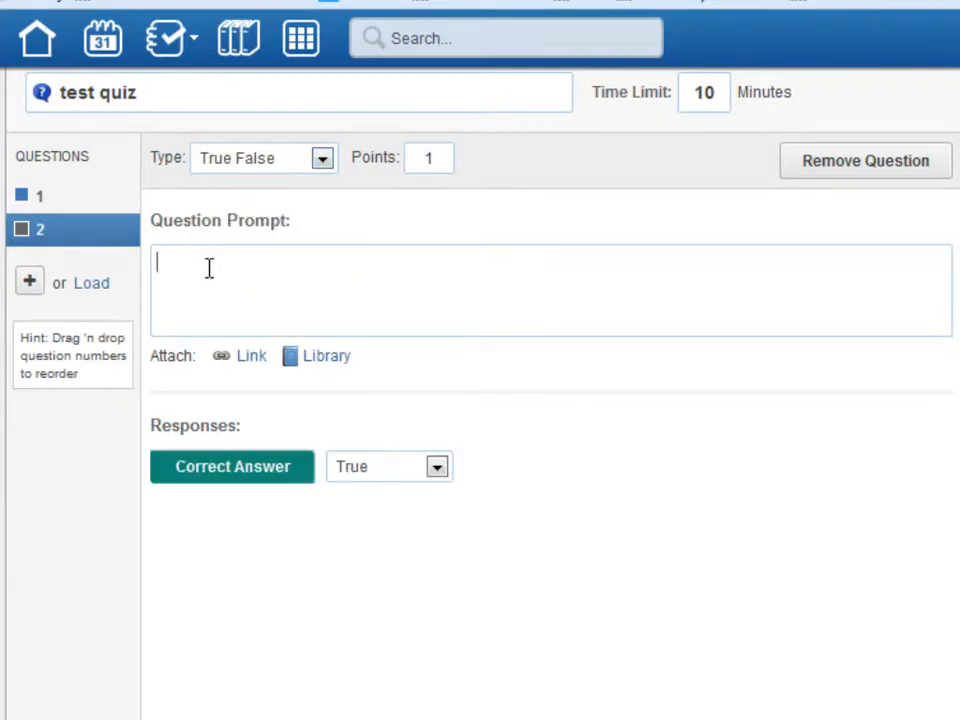
left_click(209, 268)
type("The sum is the center of th")
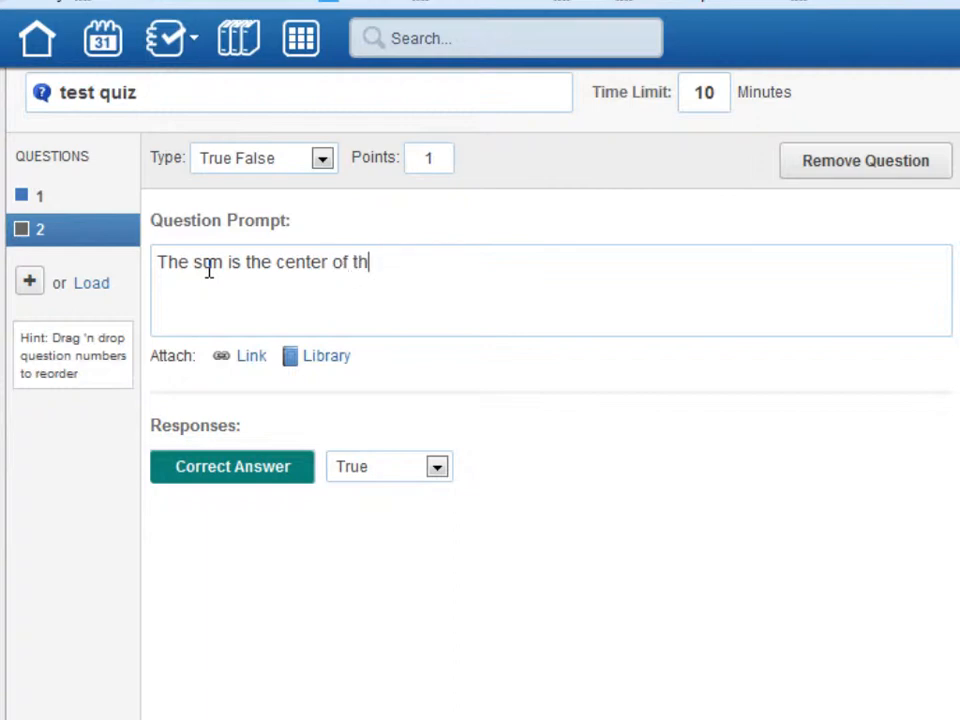
type("e universe...")
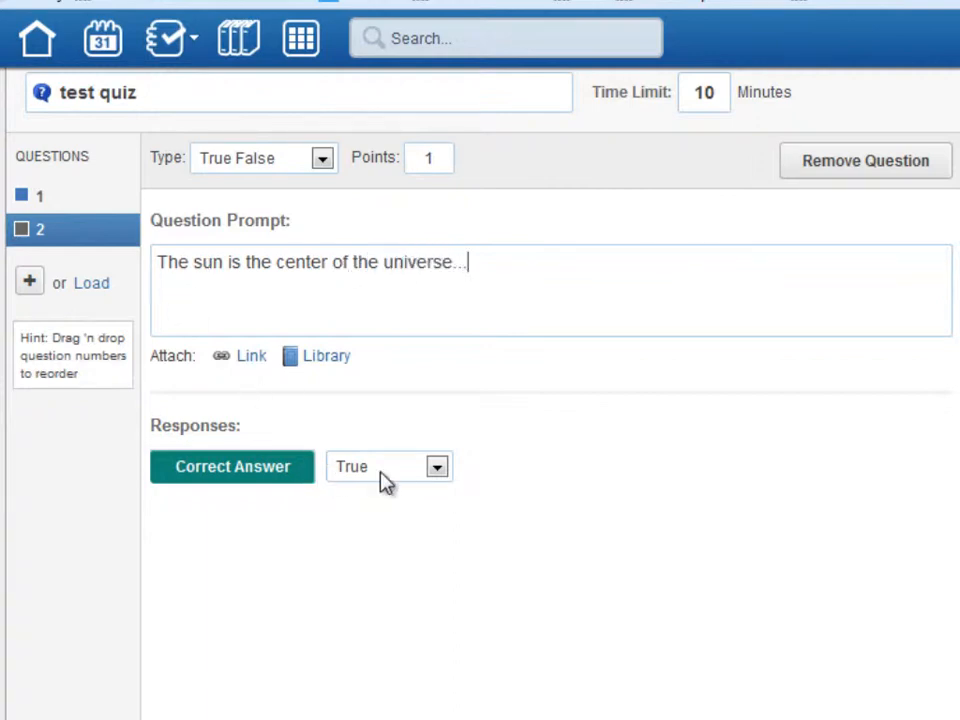
Set the correct answer of question 2 to False and add a third question of type Fill in the blank.
left_click(437, 467)
left_click(410, 513)
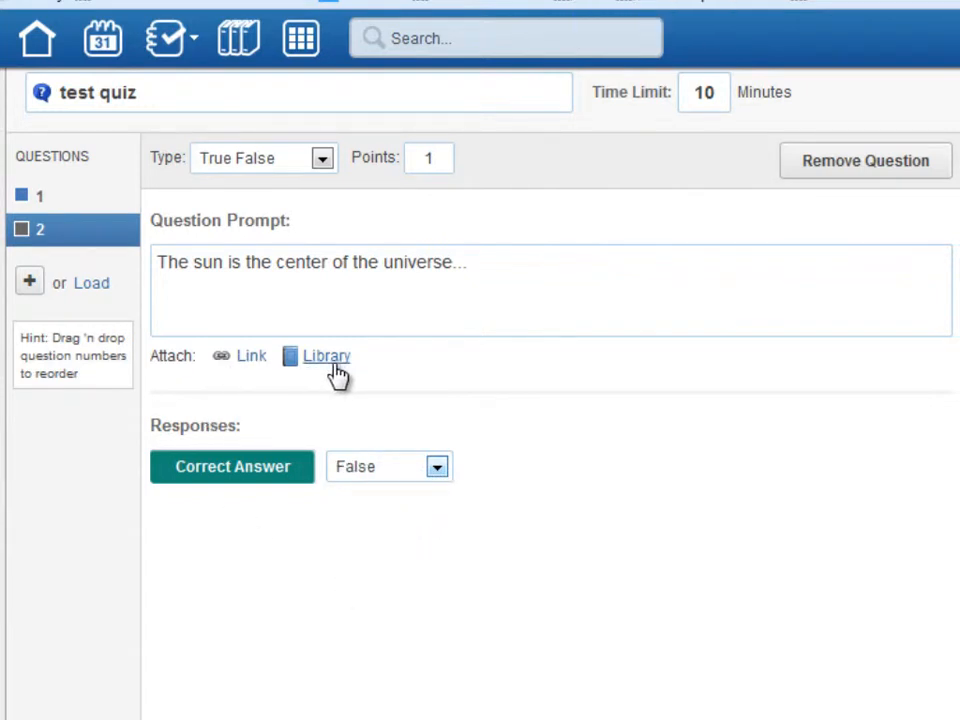
left_click(31, 285)
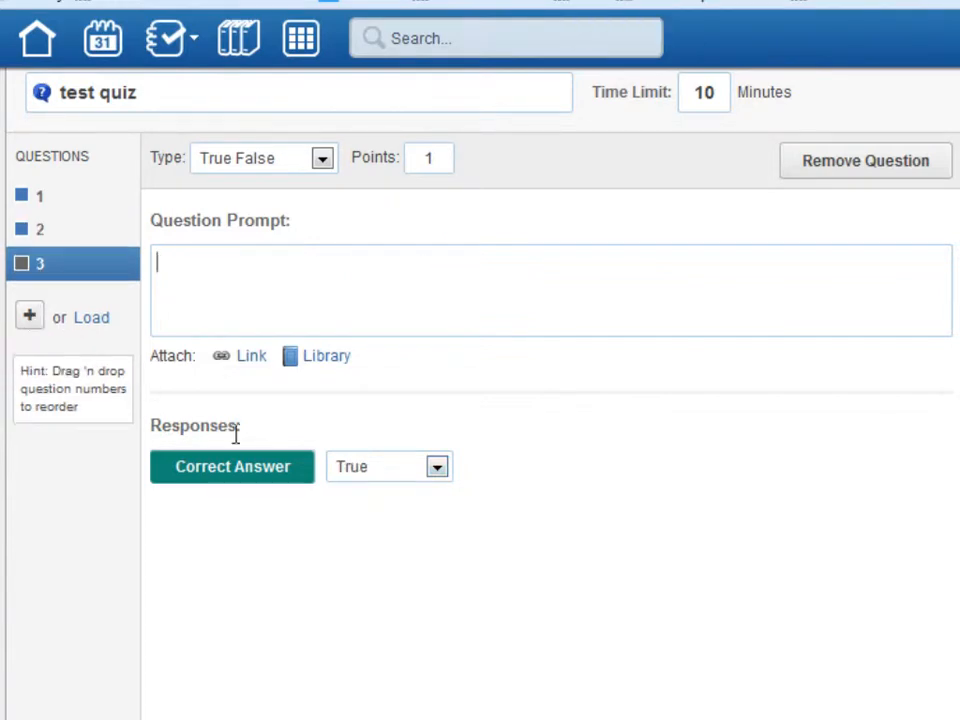
left_click(323, 161)
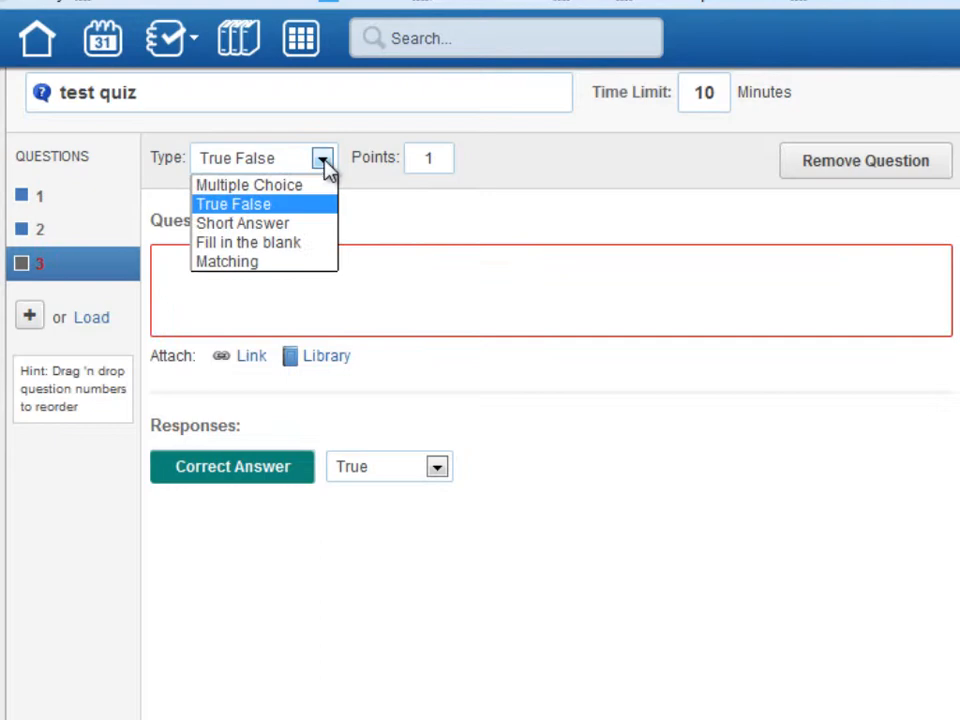
left_click(295, 245)
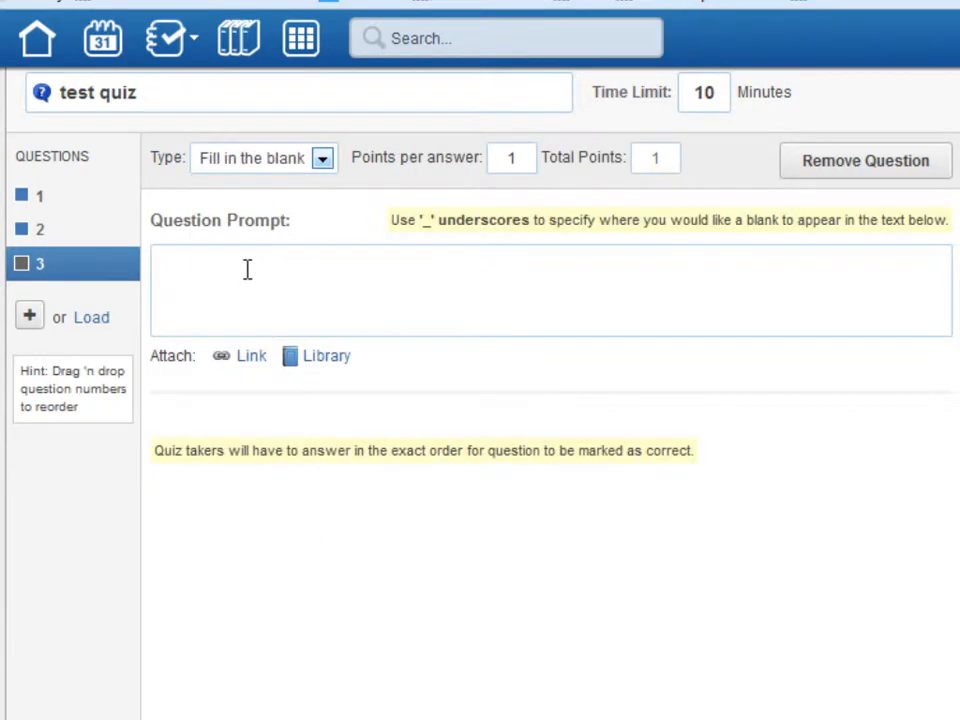
Enter "Your instructor's name is _____" as the prompt of question 3 and fill in the instructor's first name as the blank's answer.
left_click(247, 270)
type("Your i")
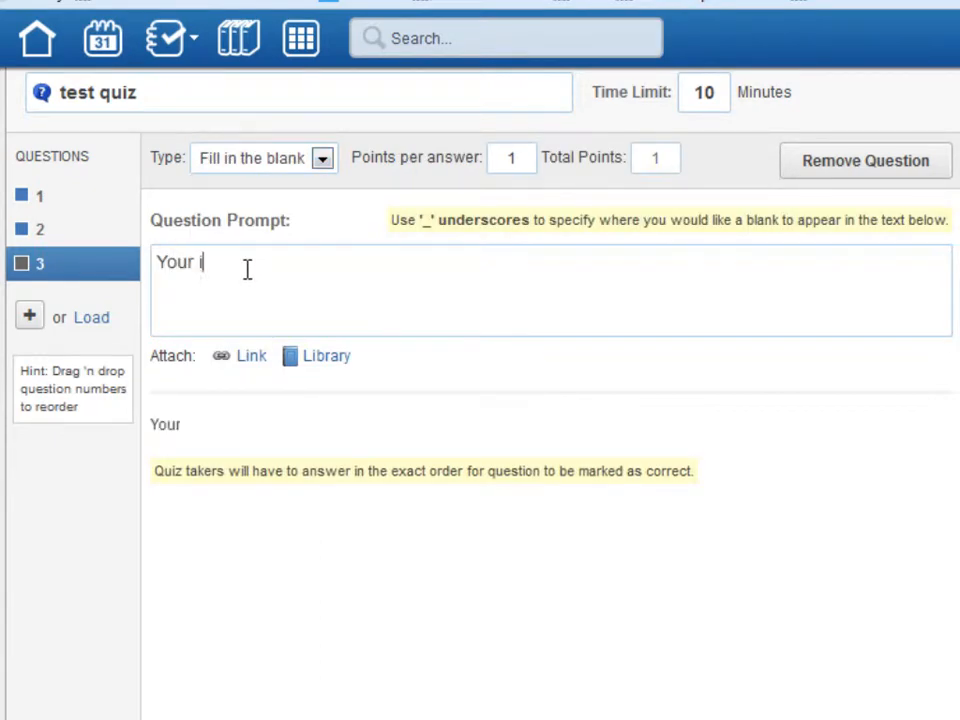
type("nstructore")
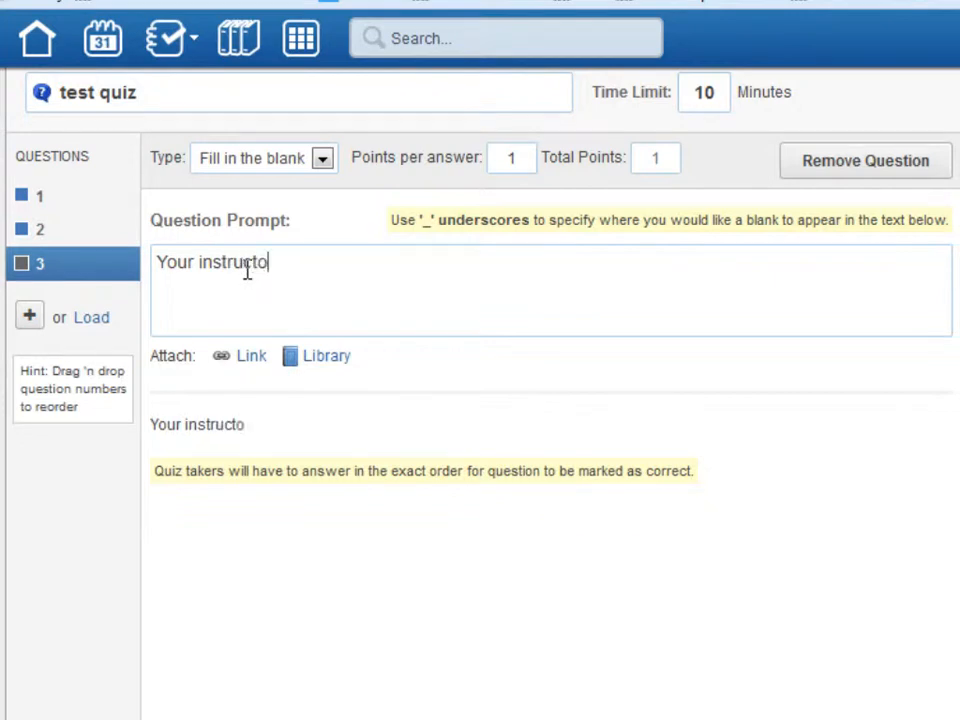
type("na")
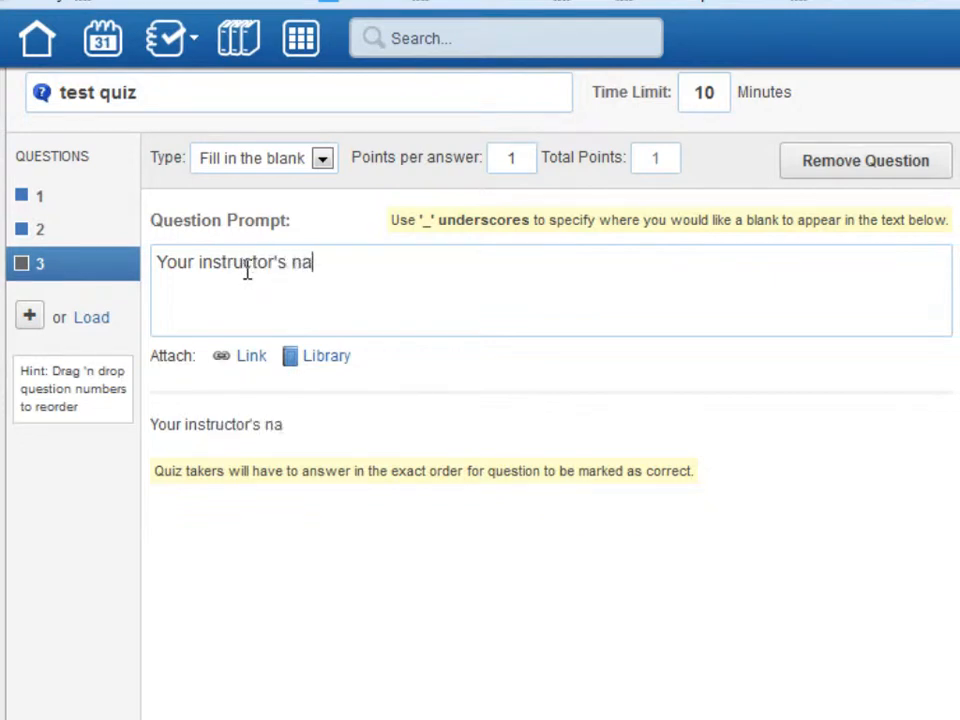
type("me is _")
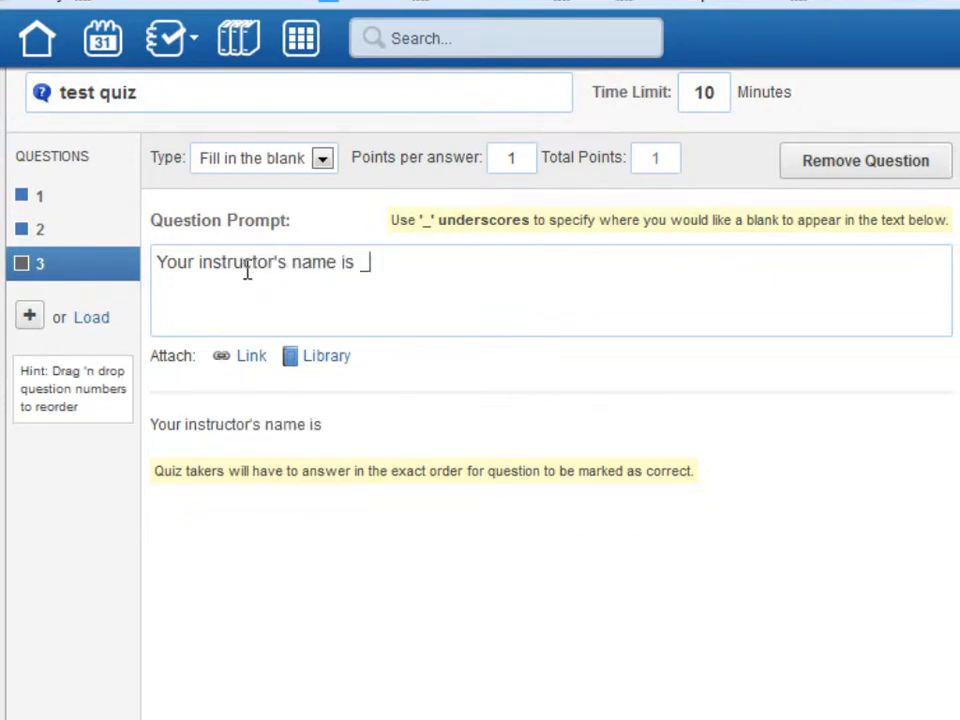
type("___")
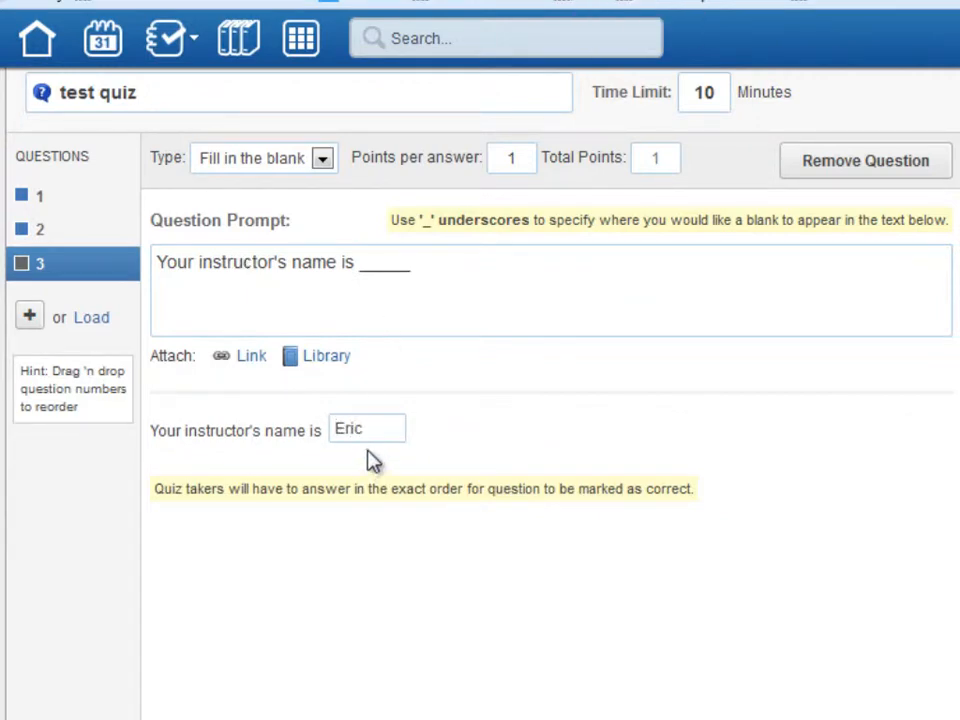
left_click_drag(384, 428, 332, 433)
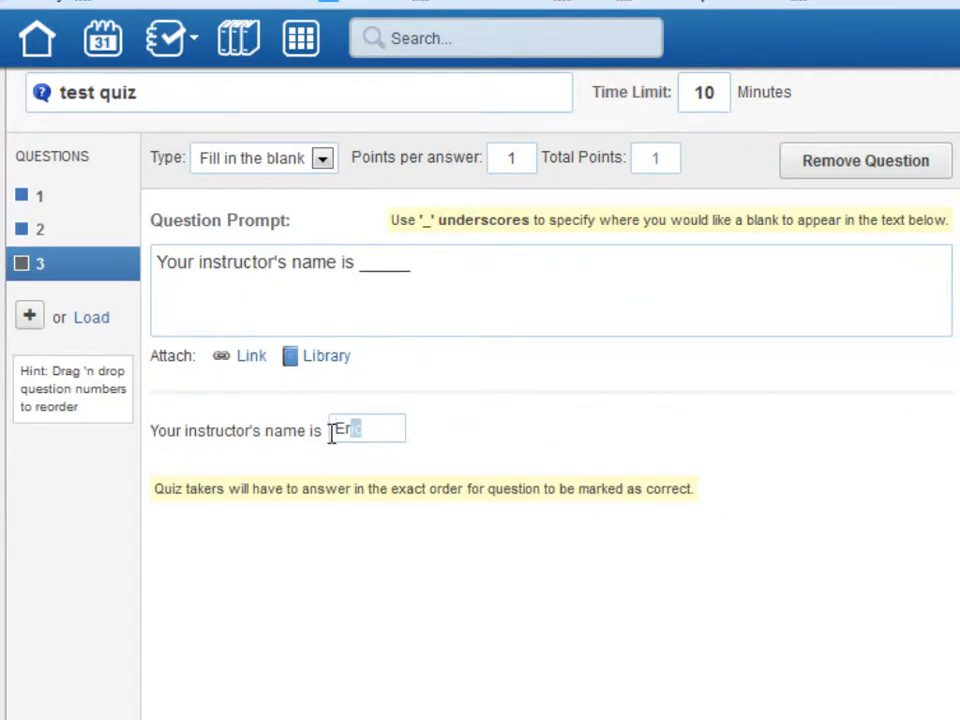
left_click(395, 428)
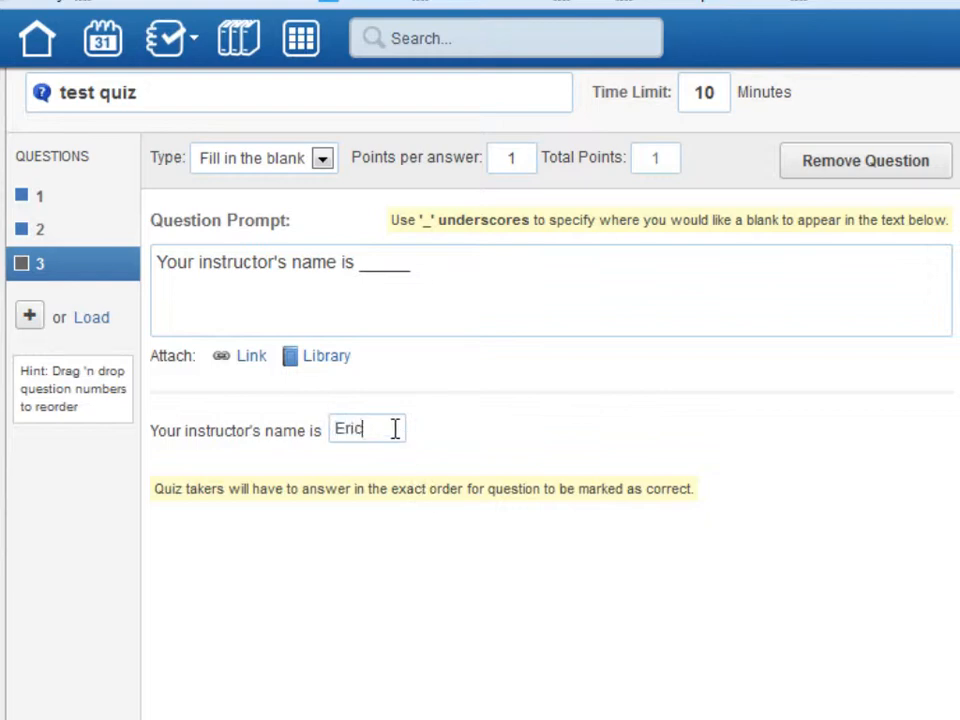
Add a fourth question of type Matching.
left_click(30, 318)
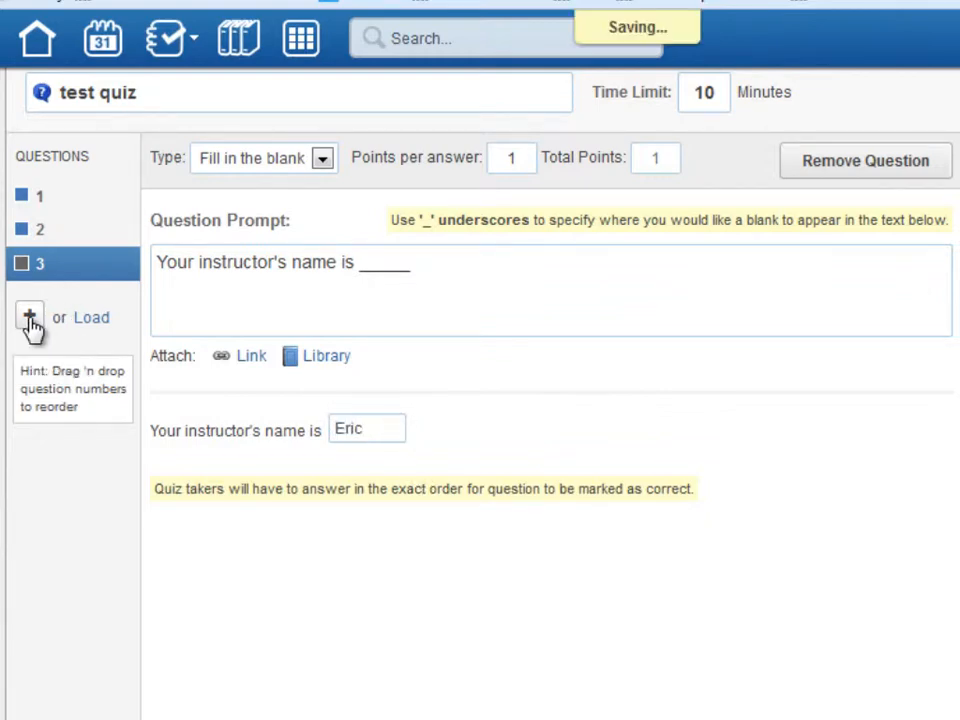
left_click(322, 160)
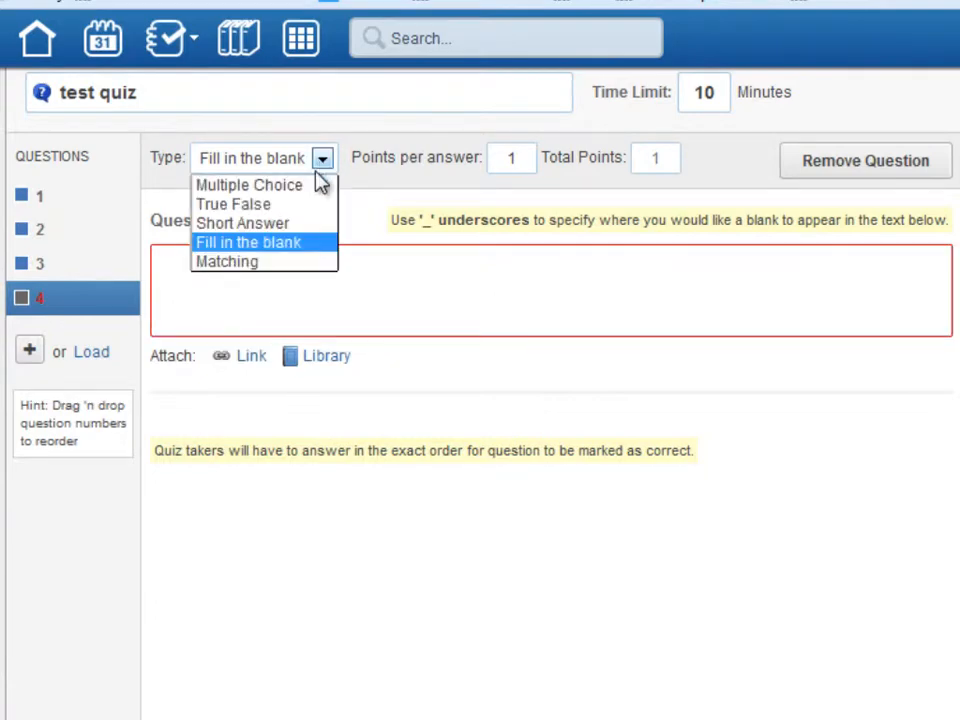
left_click(280, 262)
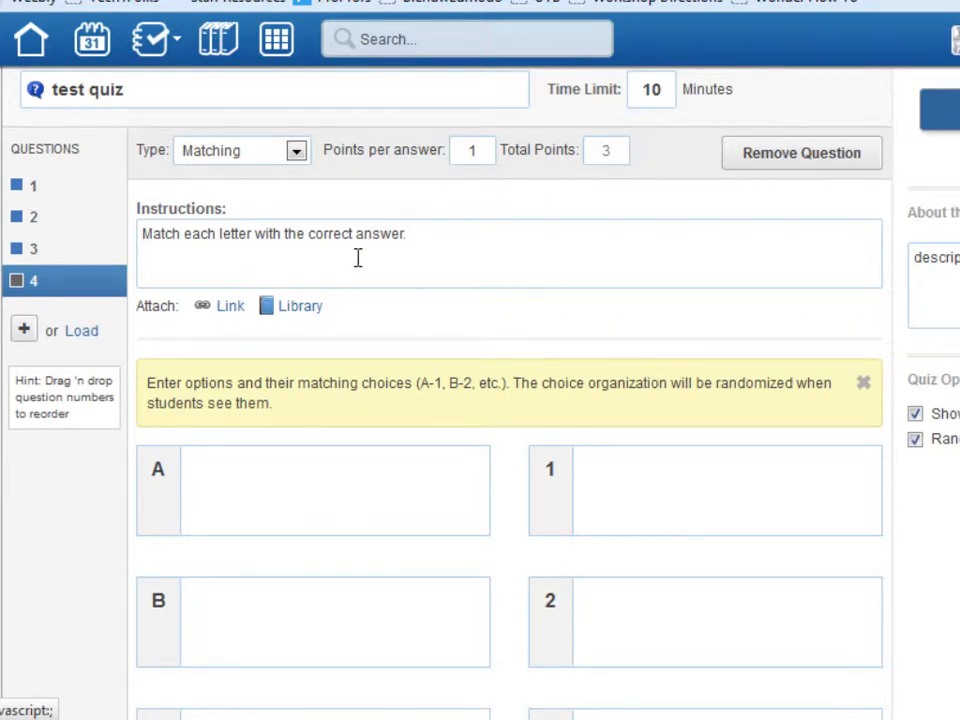
Fill in the first two matching pairs of question 4 as Sun with Yellow and Tree with Green.
scroll(416, 451, "down", 3)
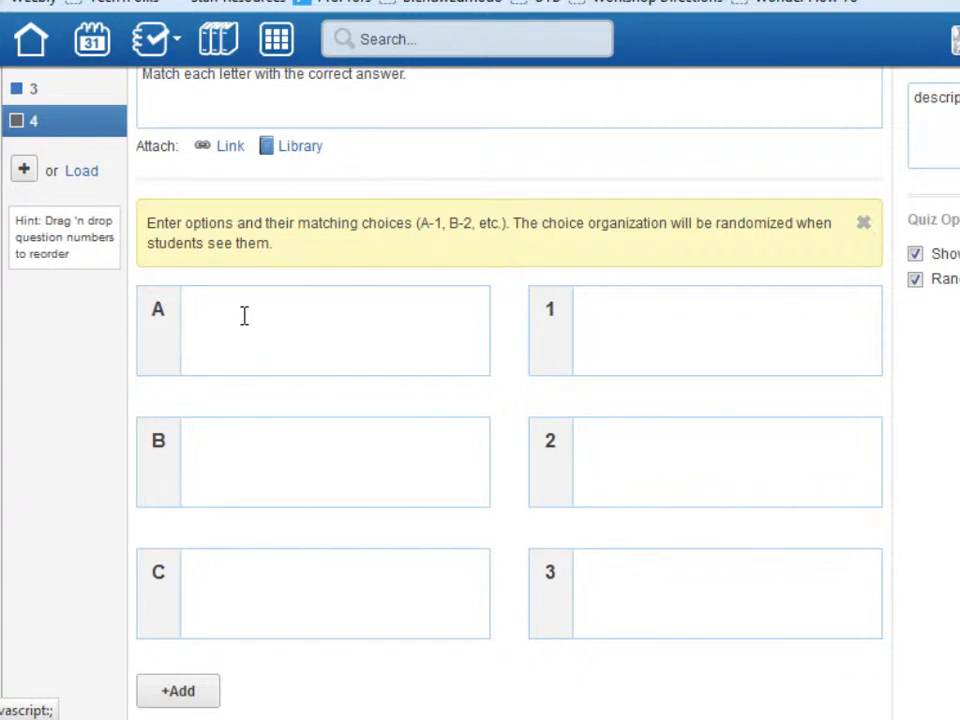
left_click(635, 318)
left_click(236, 437)
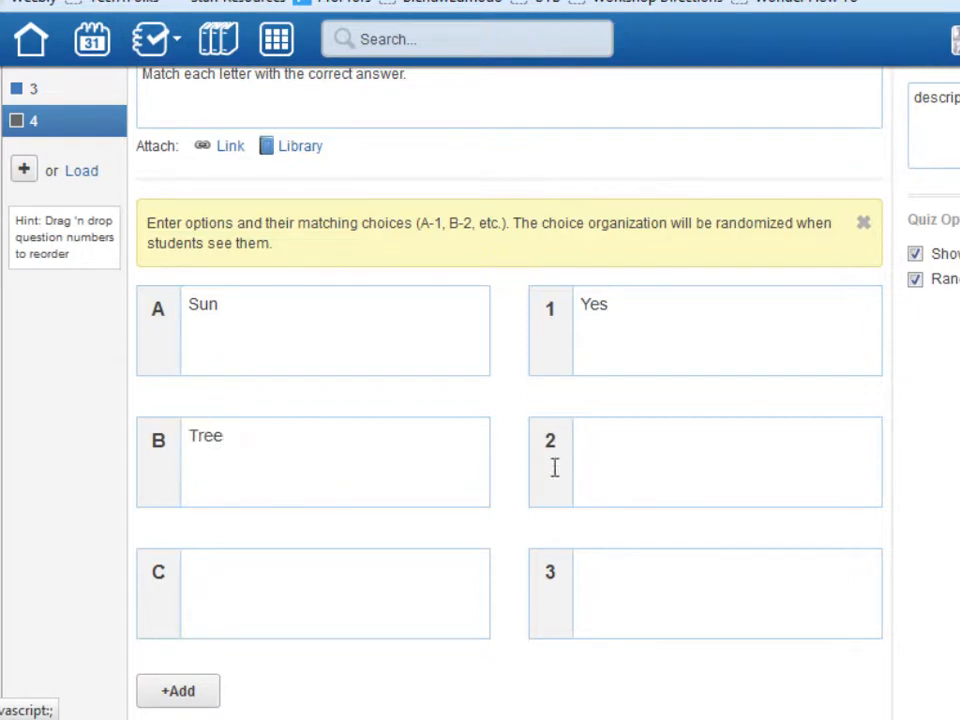
left_click(603, 450)
left_click(600, 304)
double_click(592, 306)
type("Yellow")
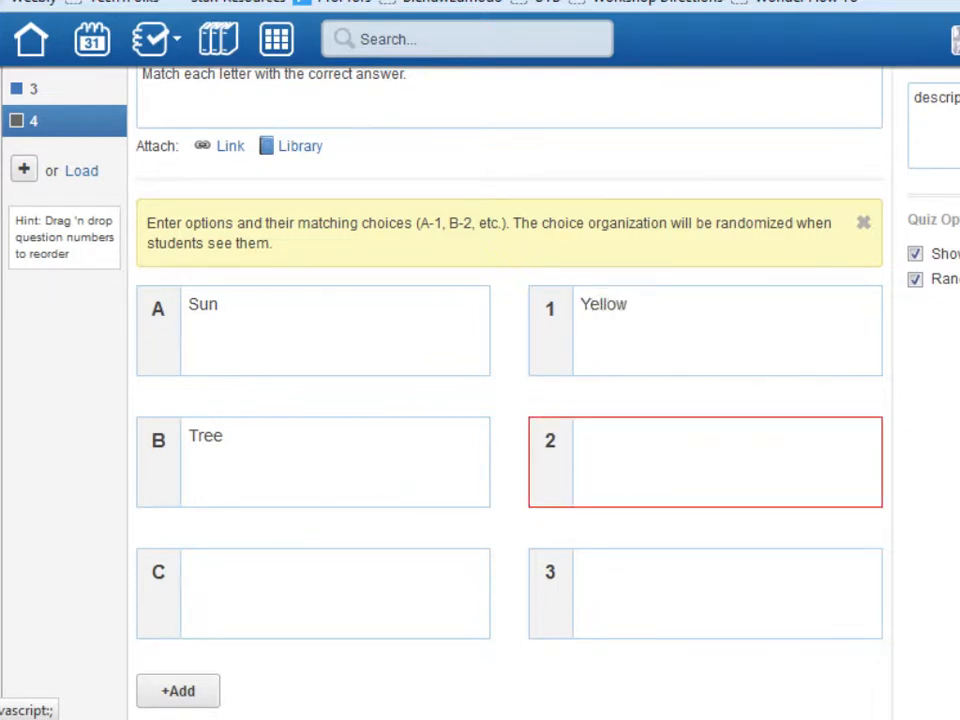
left_click(613, 452)
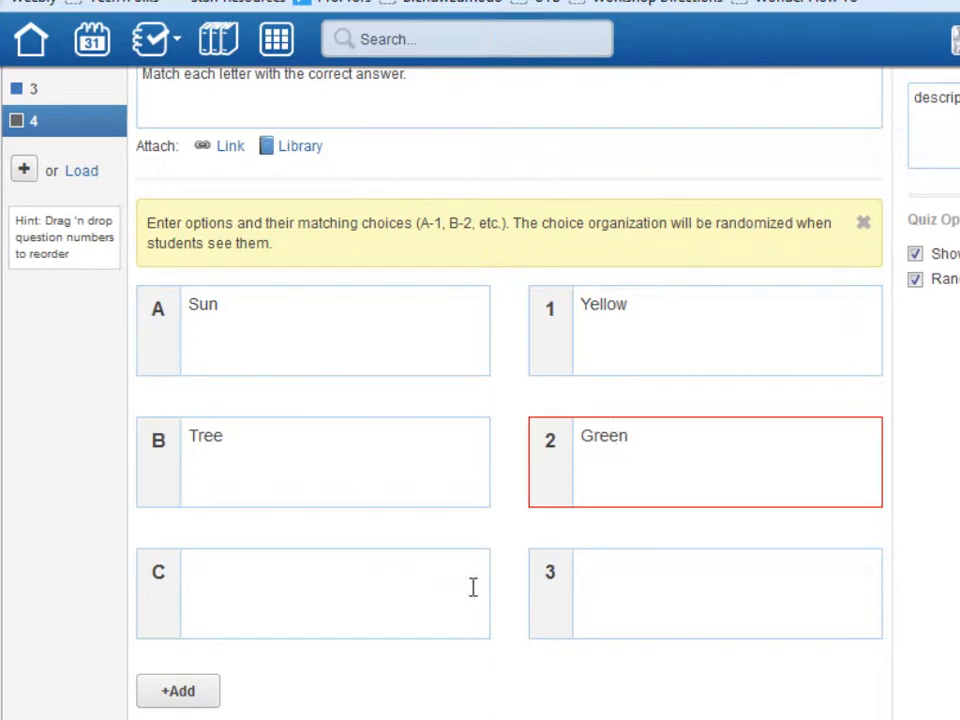
Fill in the third matching pair as Fire Hydrant with Red.
left_click(277, 584)
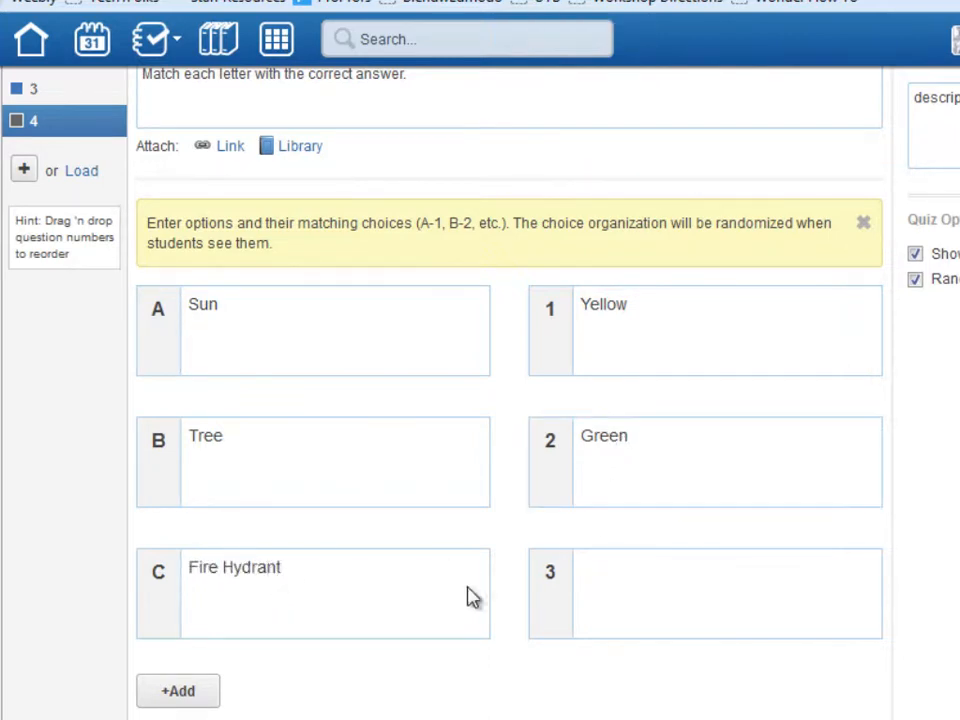
left_click(634, 572)
scroll(450, 615, "down", 2)
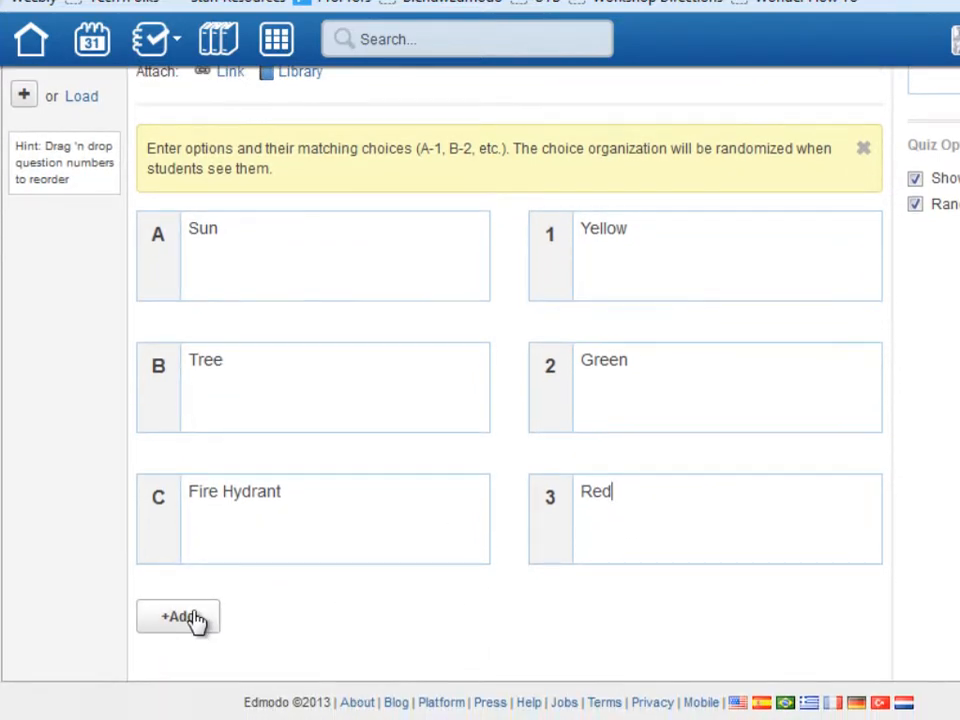
scroll(546, 664, "up", 5)
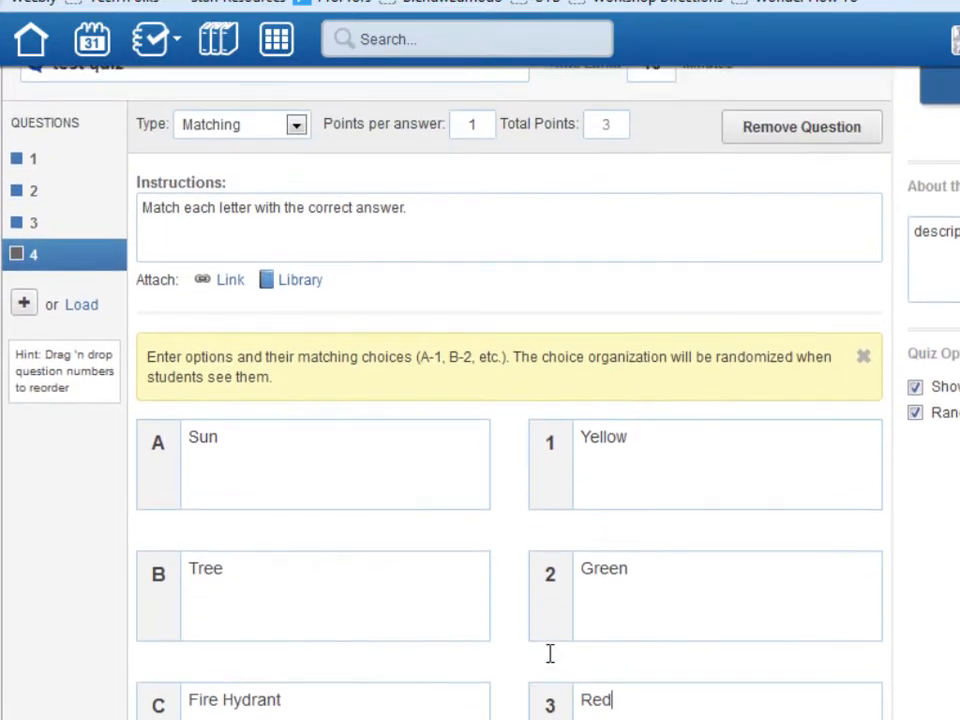
scroll(551, 648, "up", 1)
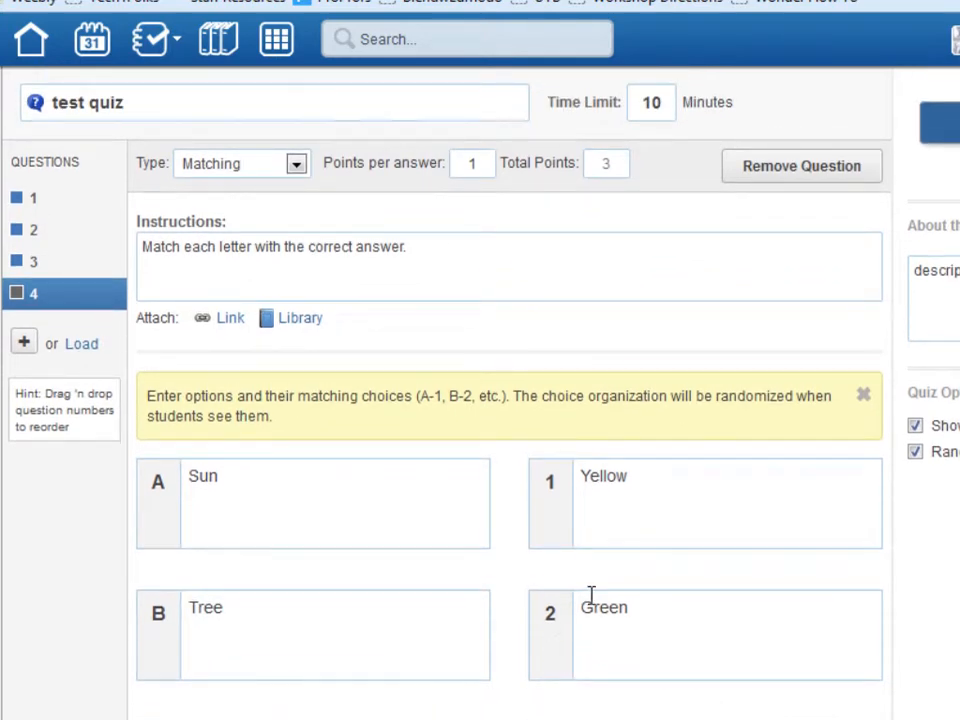
scroll(591, 594, "down", 1)
scroll(592, 592, "up", 1)
scroll(619, 519, "down", 3)
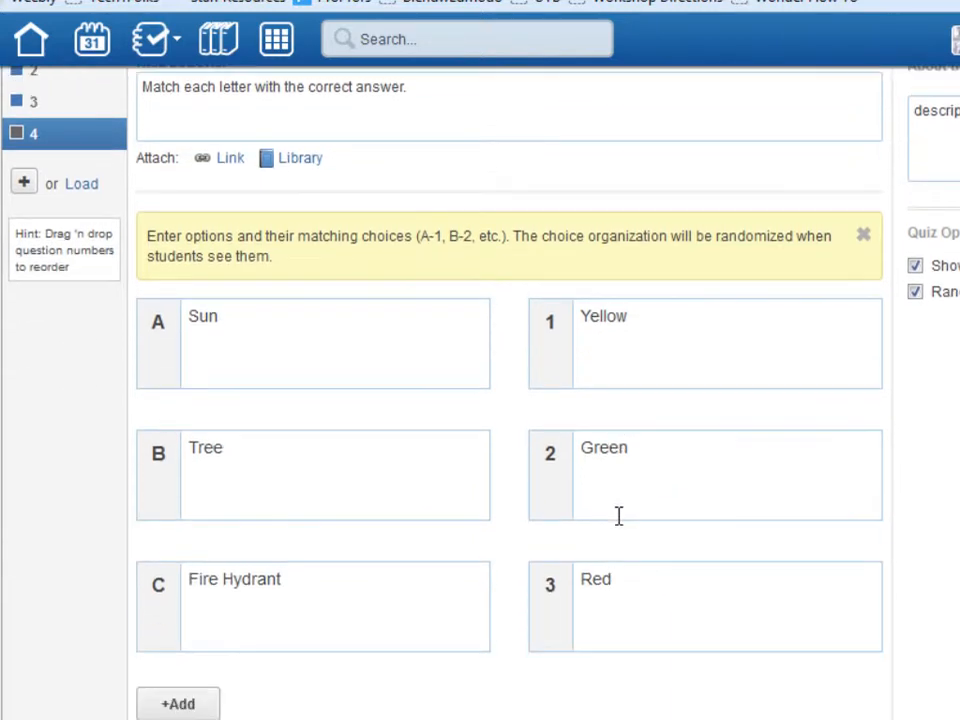
Open the preview of the test quiz and start the quiz in it.
scroll(619, 516, "up", 3)
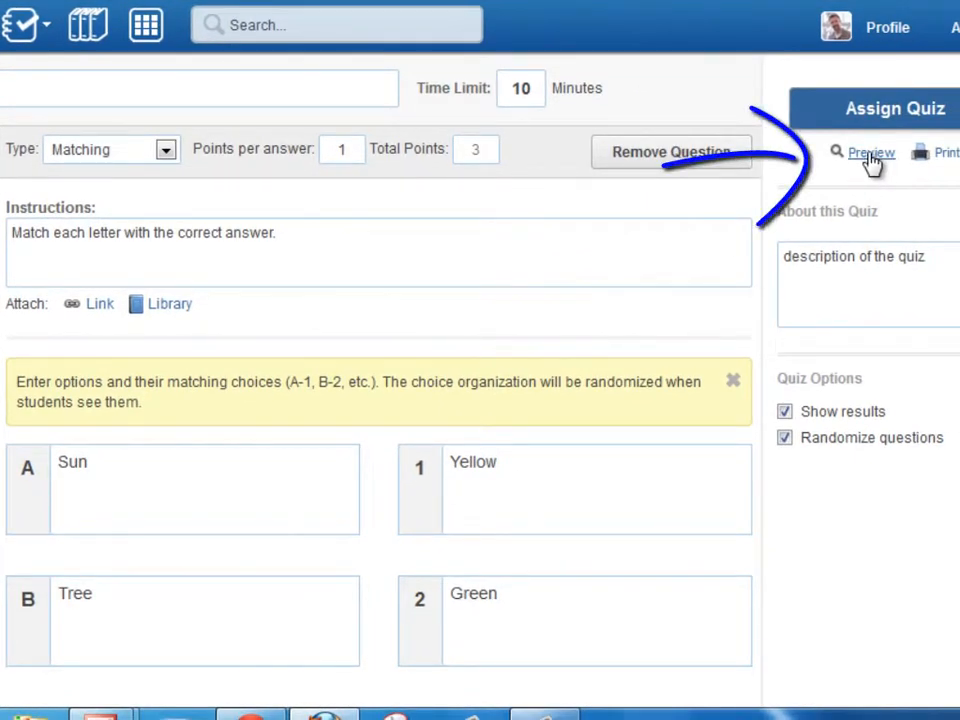
left_click(871, 154)
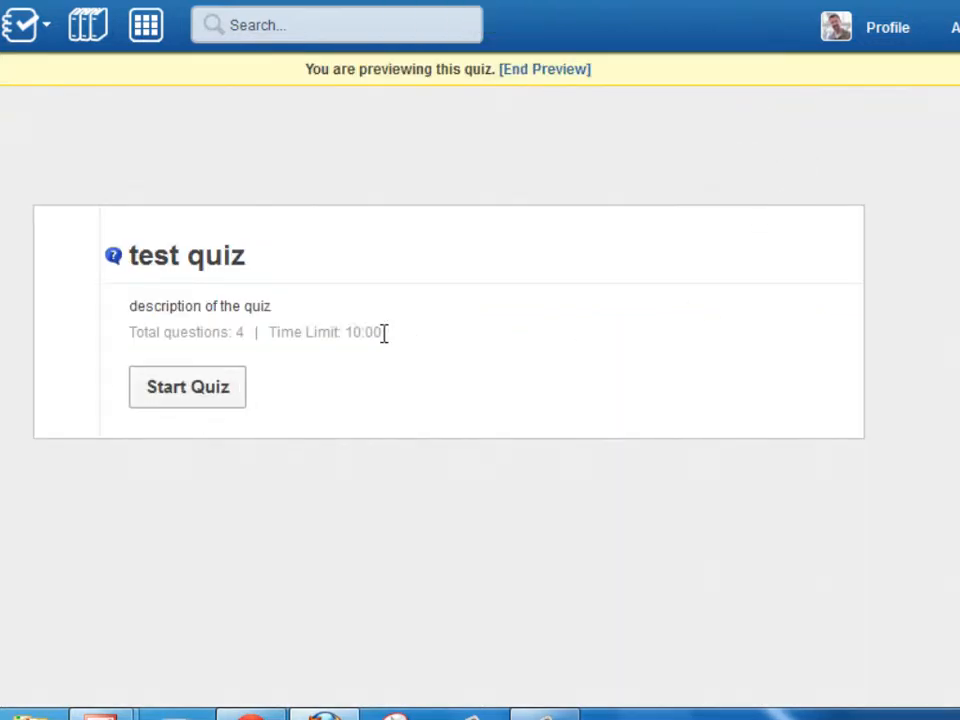
left_click(205, 402)
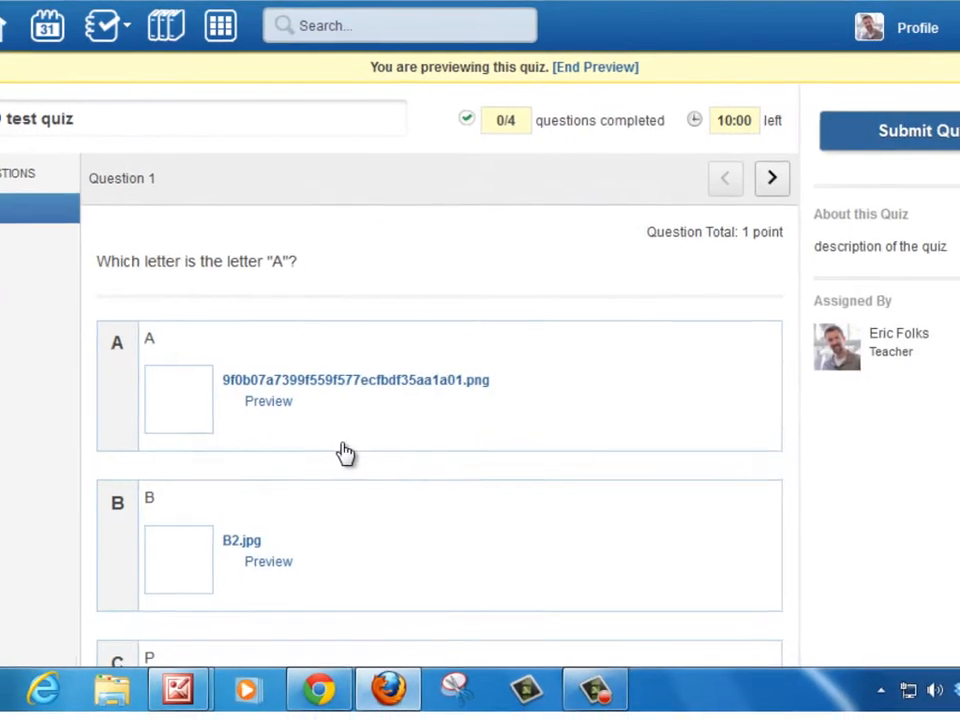
Check the attachments of responses A, B and P in question 1 by opening each one and returning to the quiz preview.
scroll(675, 417, "down", 1)
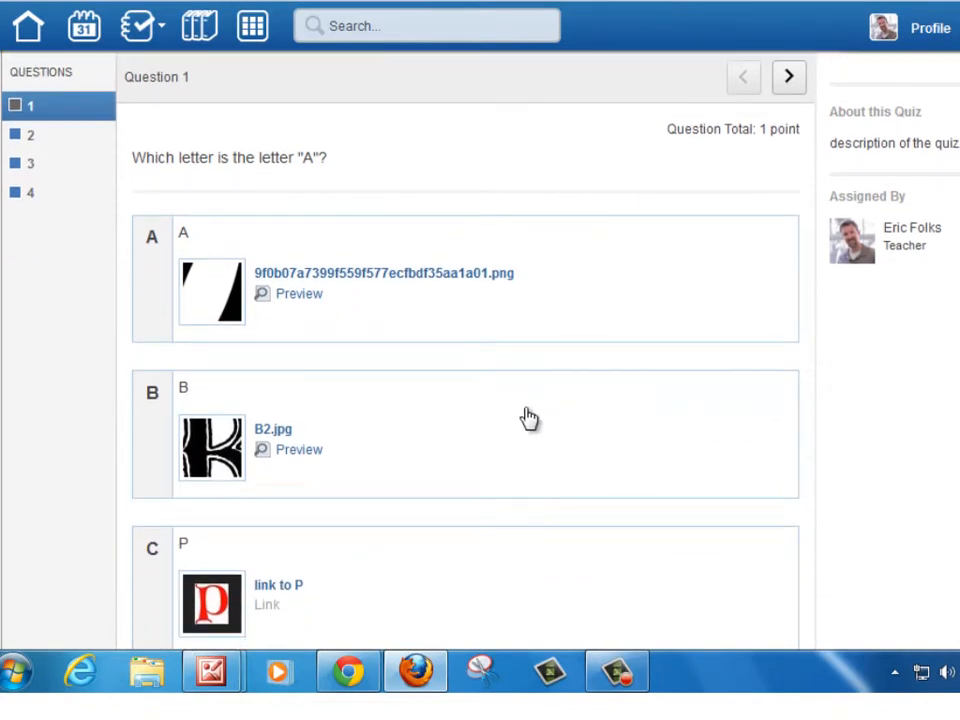
scroll(398, 447, "down", 1)
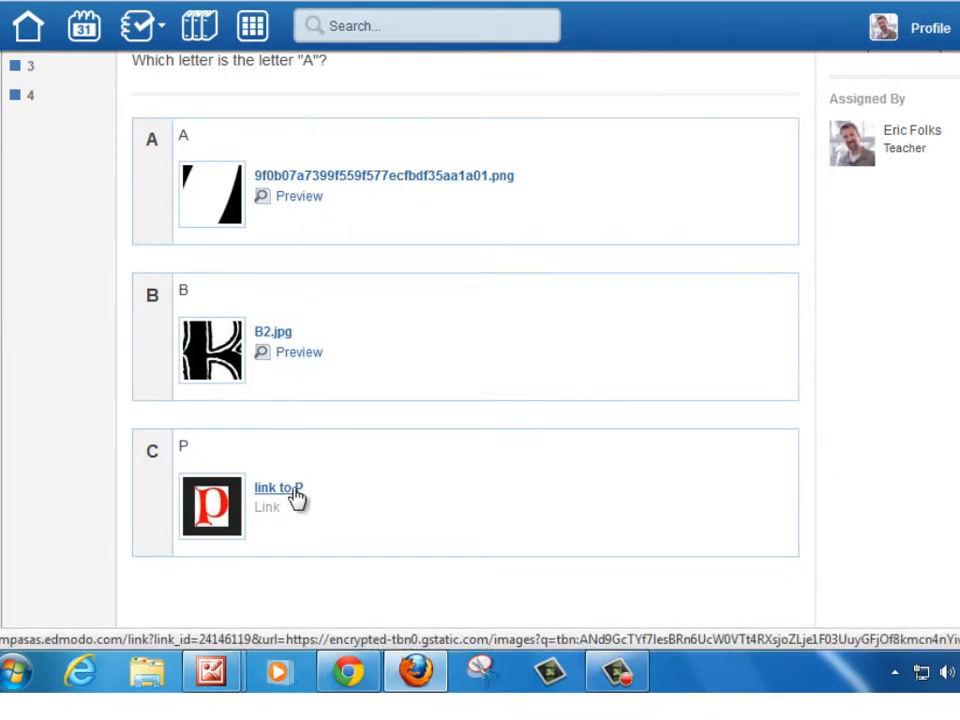
scroll(430, 450, "up", 1)
left_click(404, 232)
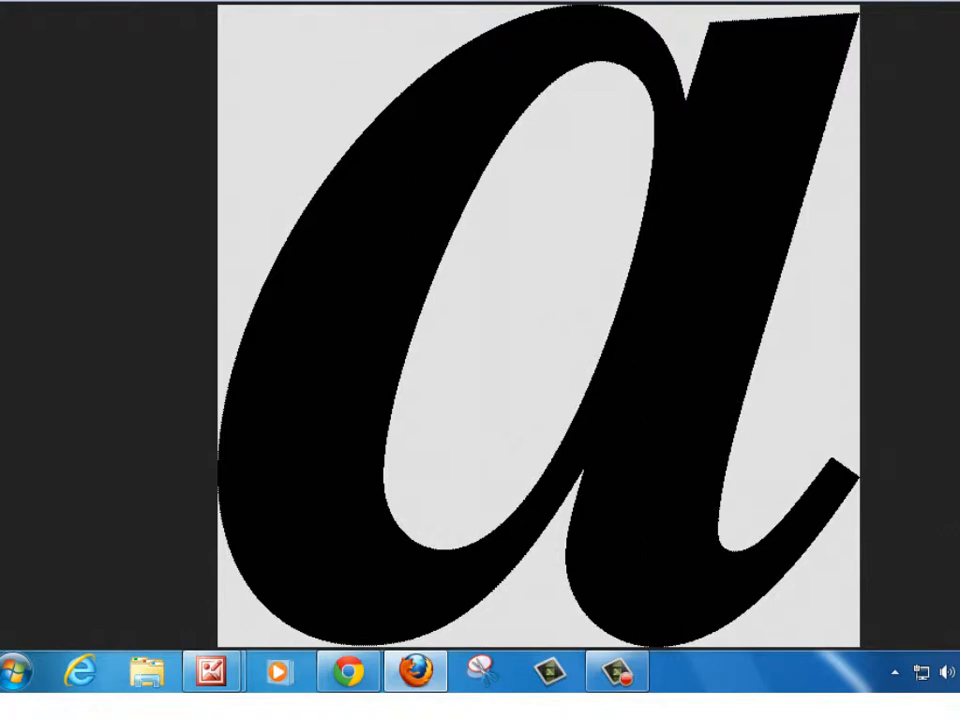
key("alt+Left")
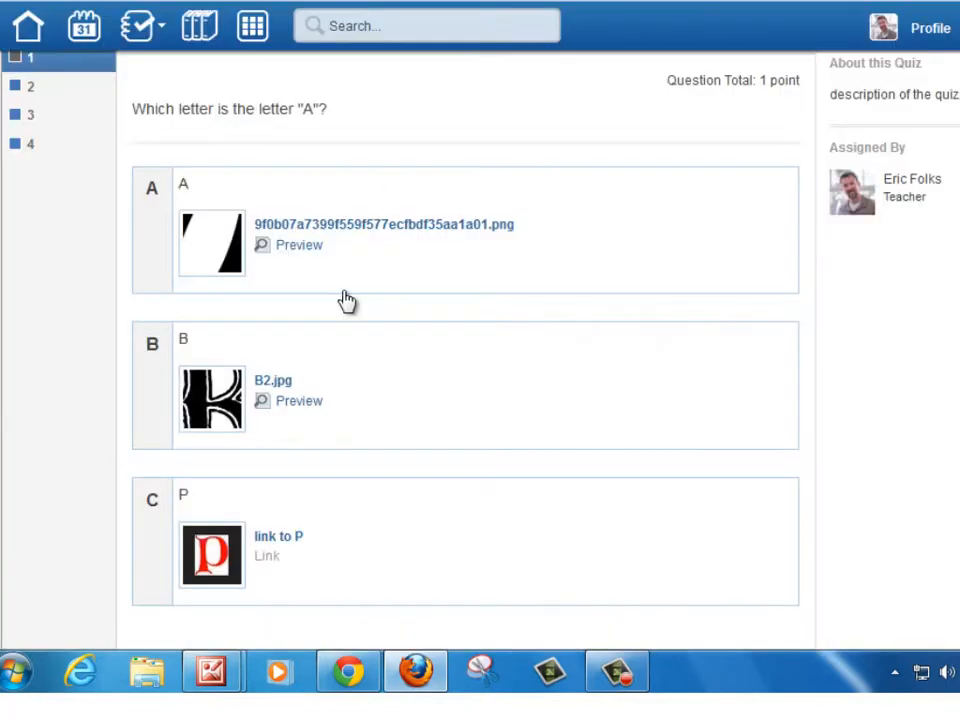
left_click(297, 404)
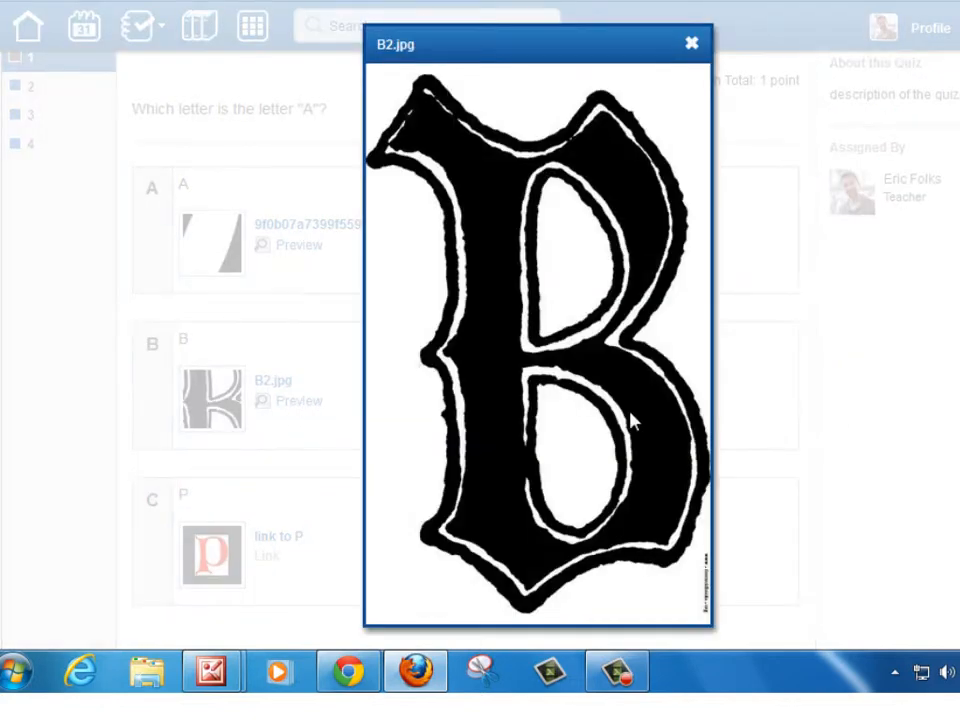
left_click(692, 46)
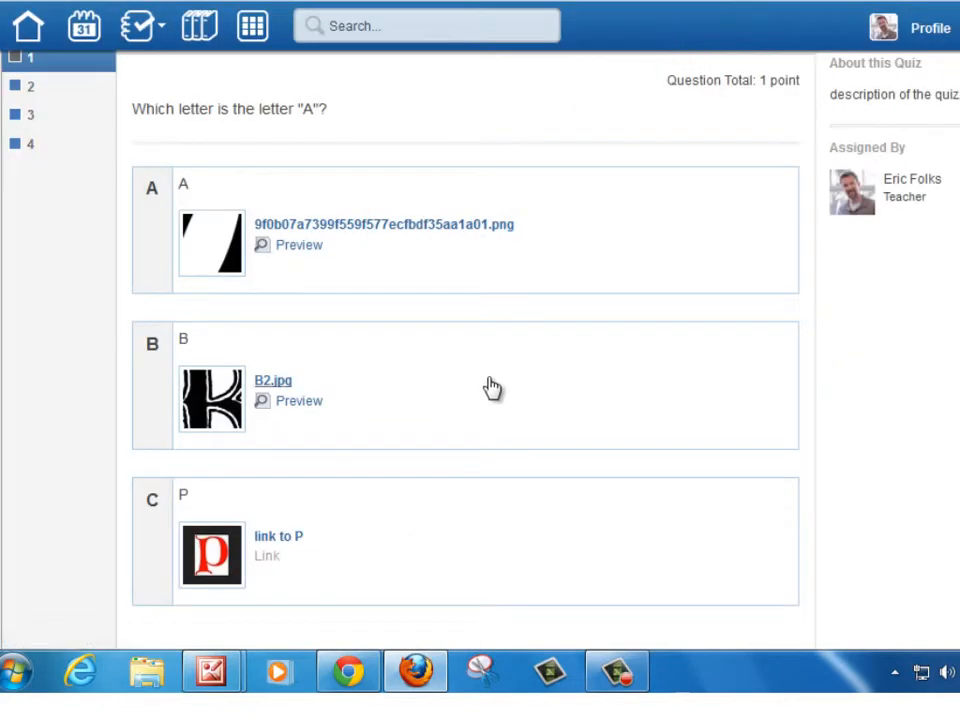
left_click(281, 543)
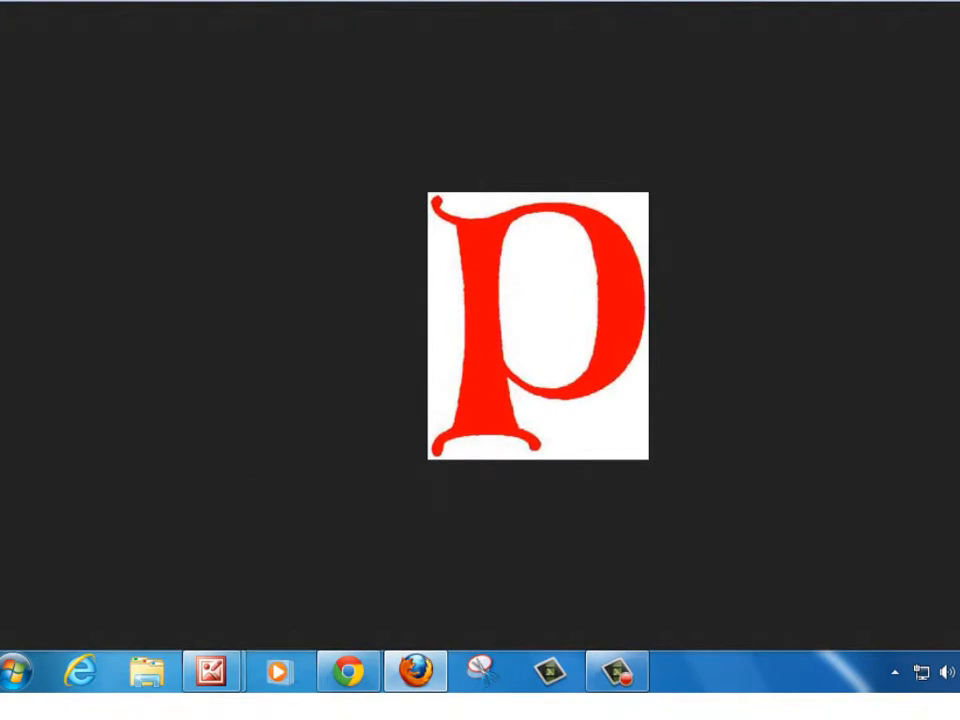
key("alt+Left")
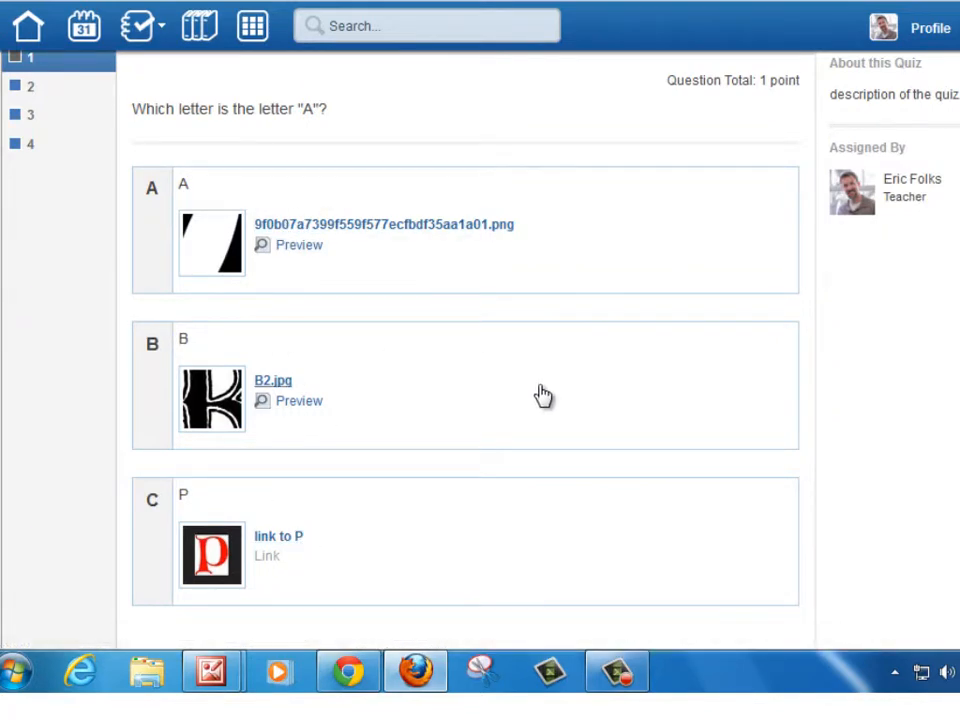
scroll(542, 394, "up", 3)
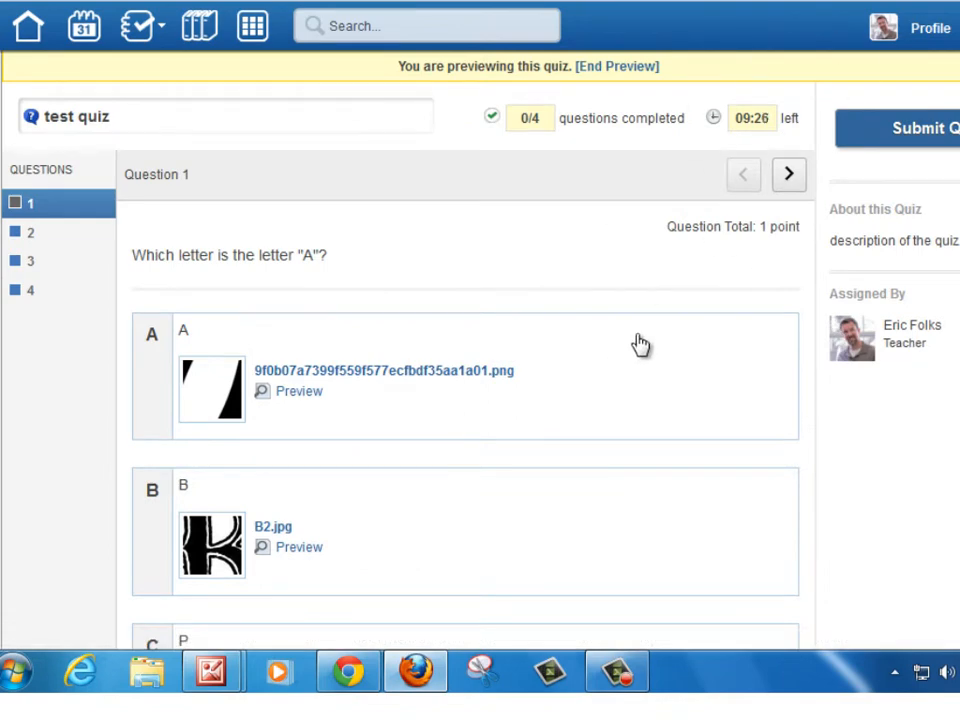
Answer question 1 of the quiz preview with response A.
scroll(415, 418, "down", 1)
scroll(418, 403, "down", 3)
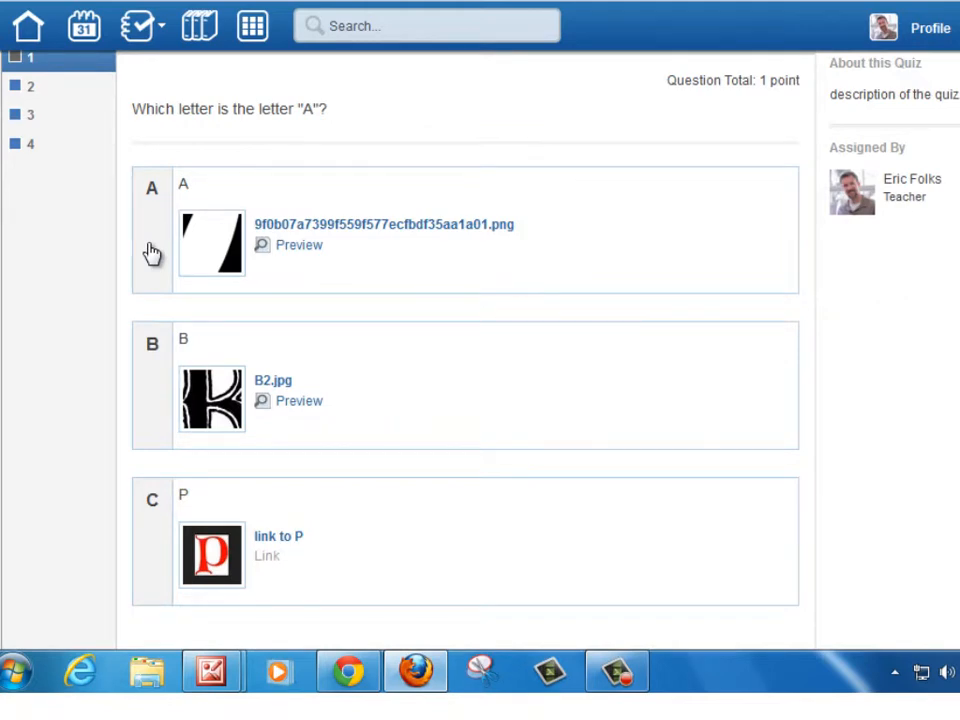
left_click(152, 253)
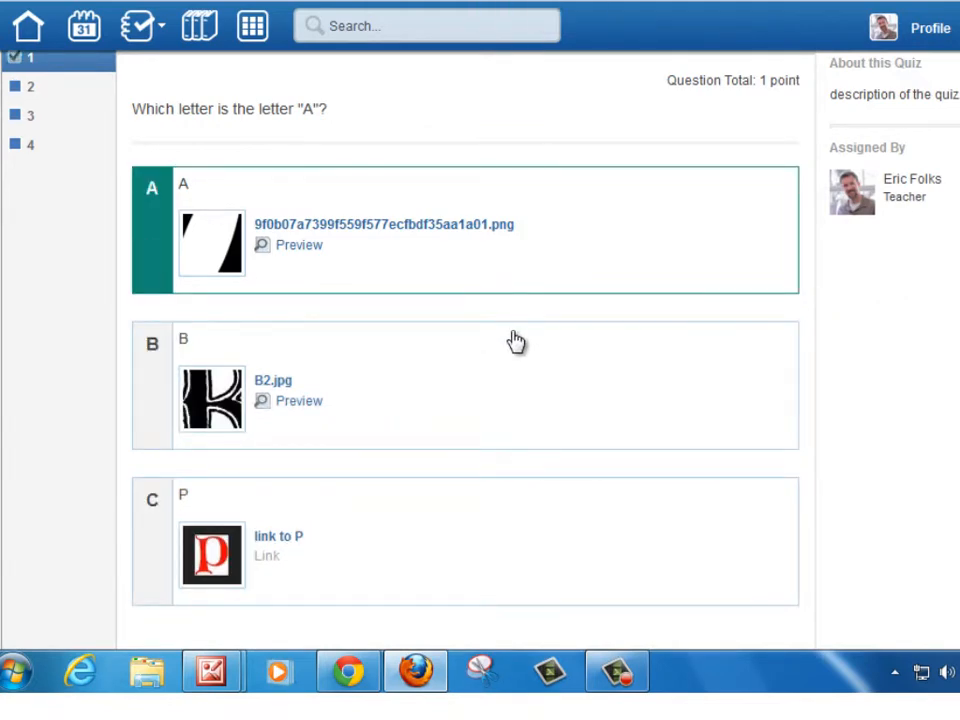
scroll(516, 342, "up", 2)
scroll(519, 342, "up", 1)
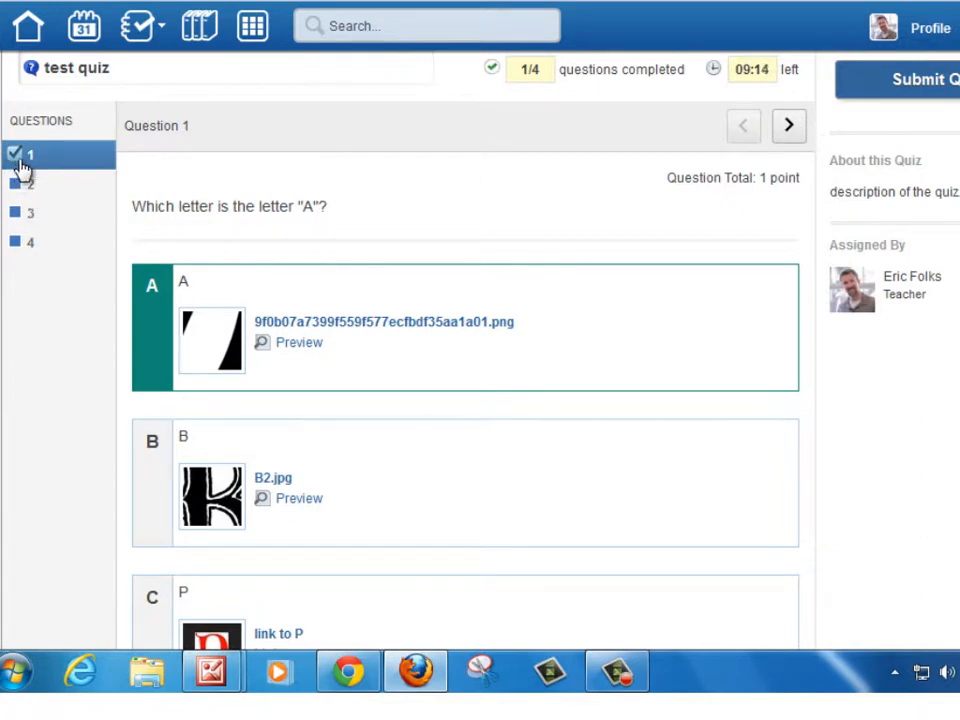
Fill in a first name as the instructor's name in question 2 and answer question 3 with False.
left_click(790, 130)
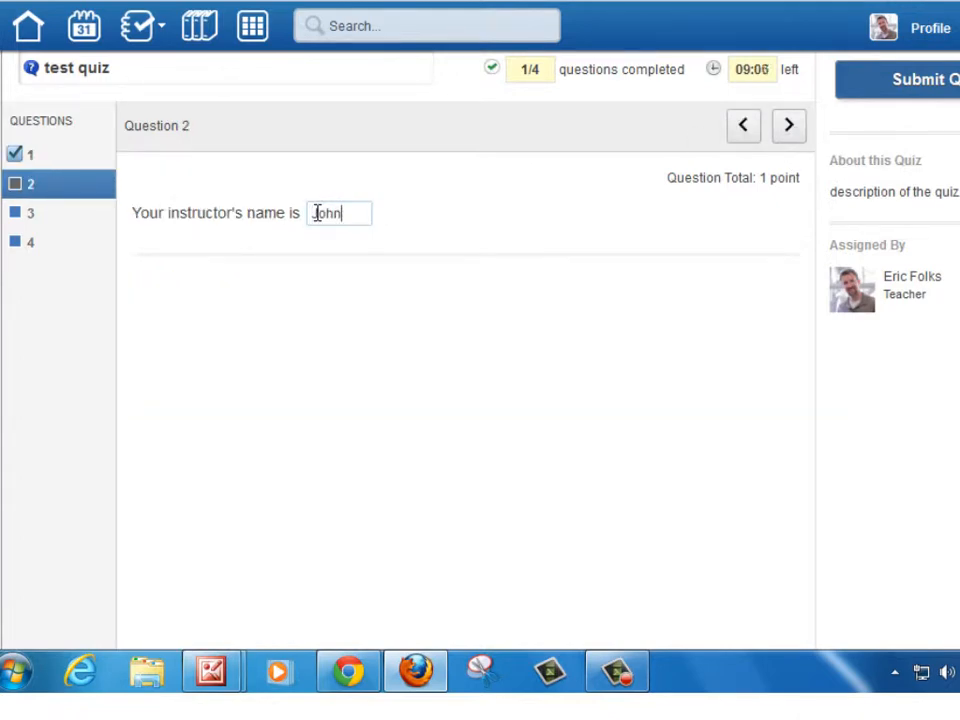
left_click(796, 134)
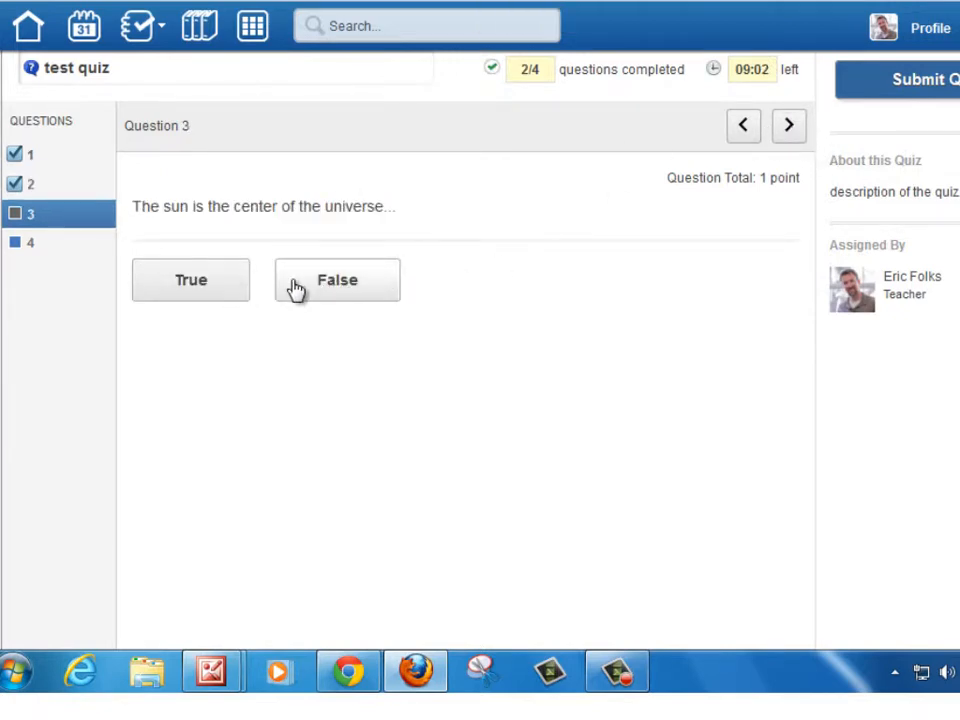
left_click(327, 285)
Match Sun with Yellow, Tree with Green and Fire Hydrant with Red in question 4 of the preview, and save the answer.
left_click(790, 128)
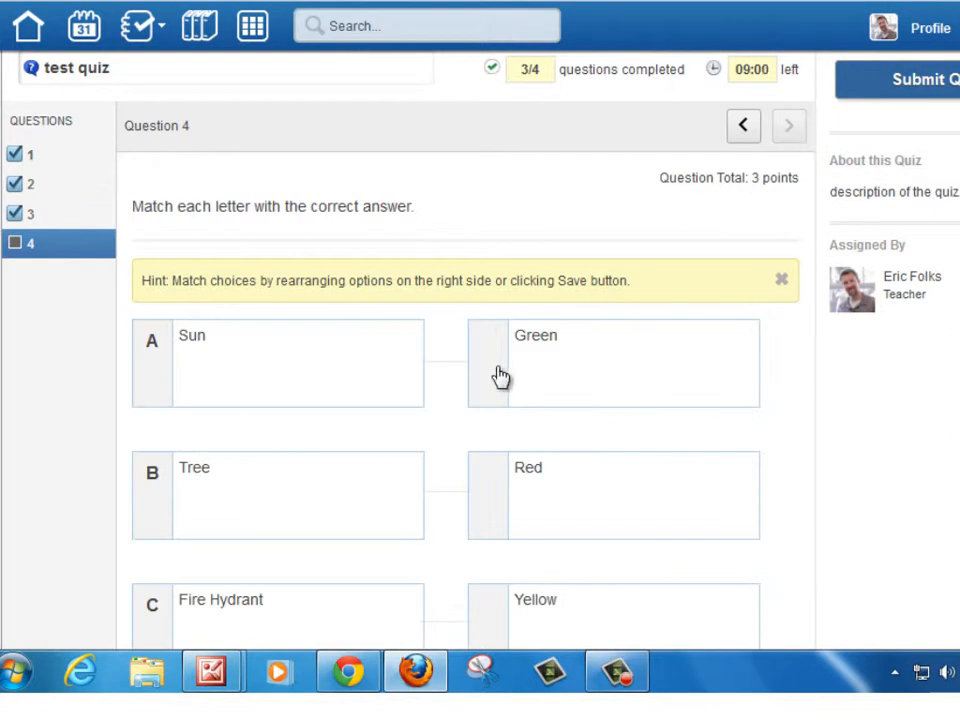
scroll(569, 386, "down", 2)
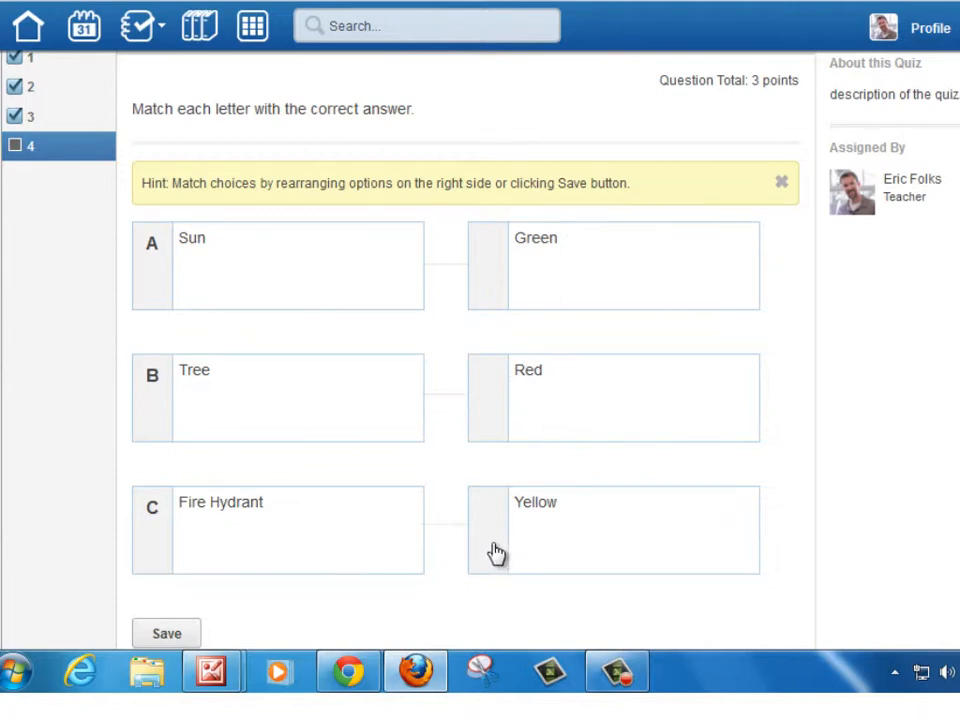
left_click_drag(496, 553, 497, 251)
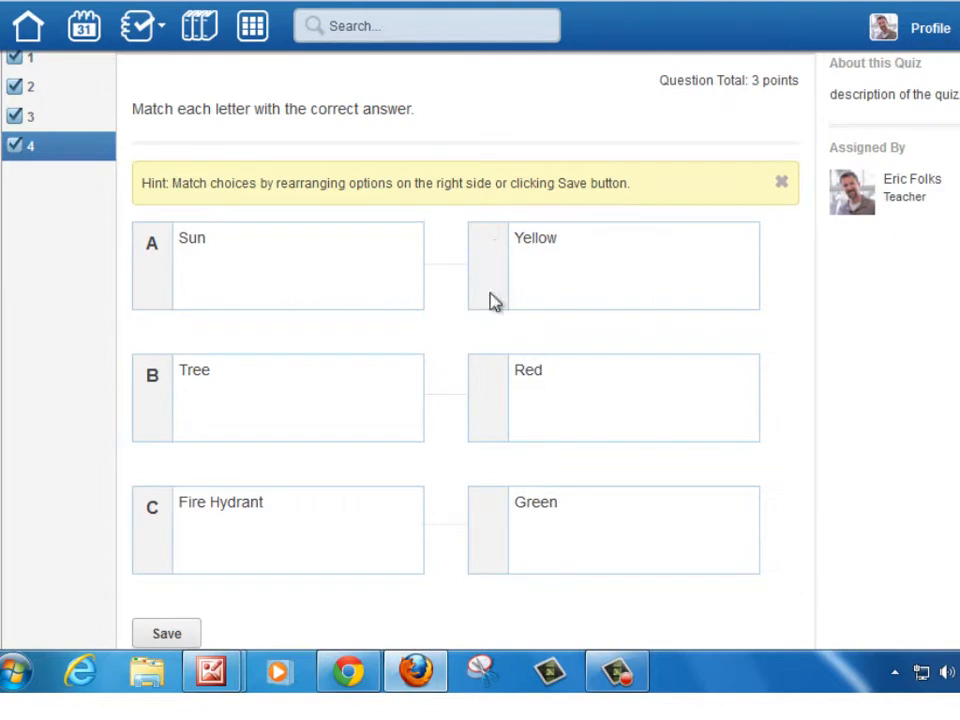
left_click_drag(486, 411, 489, 536)
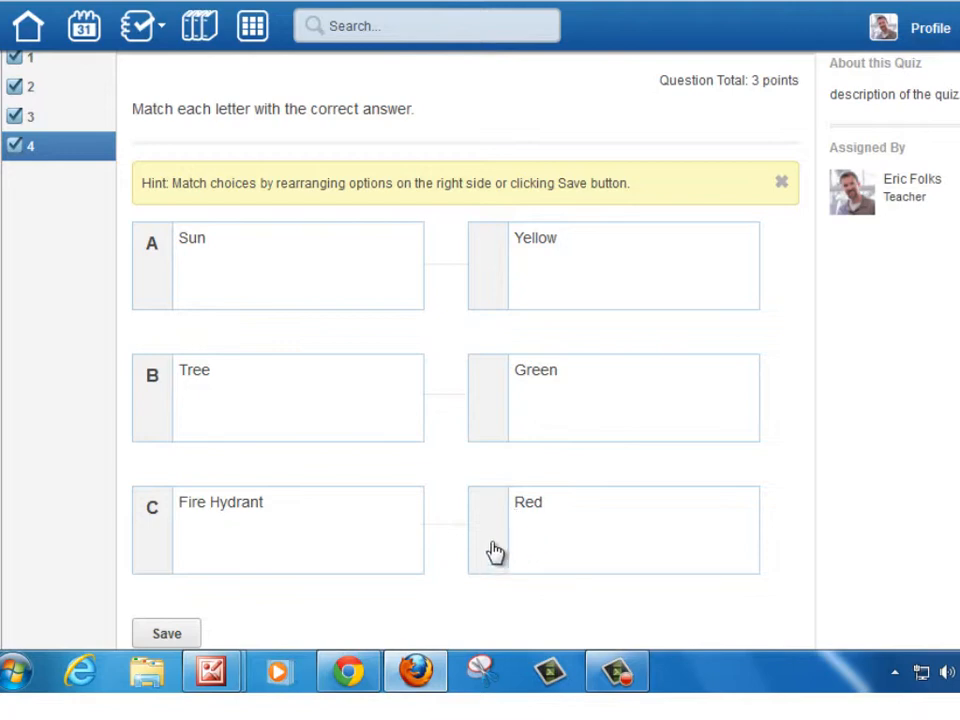
scroll(528, 545, "down", 1)
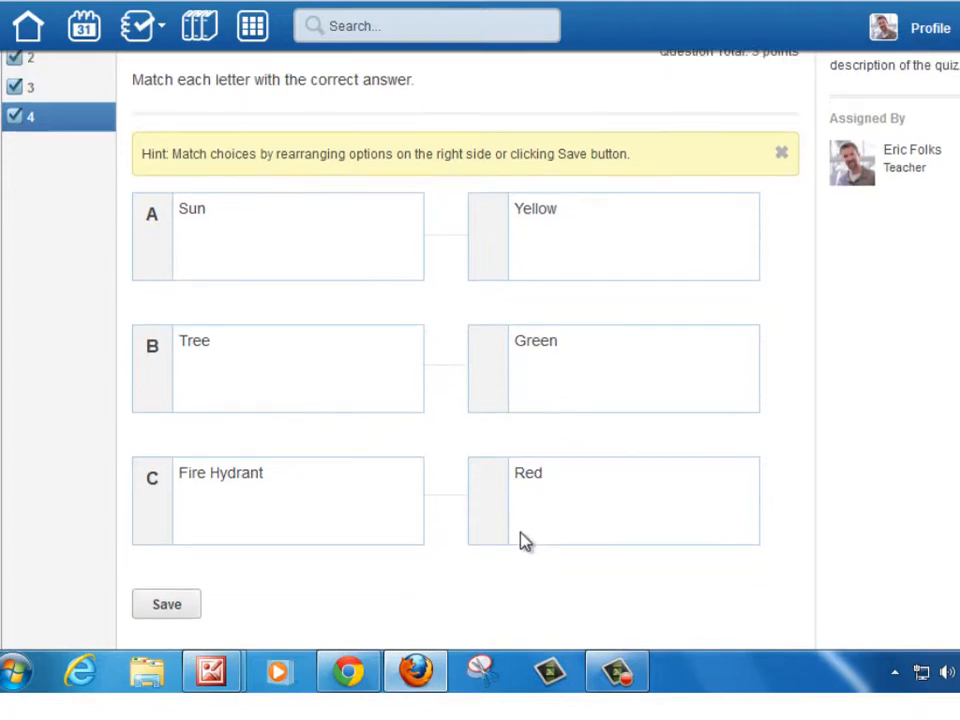
left_click(168, 586)
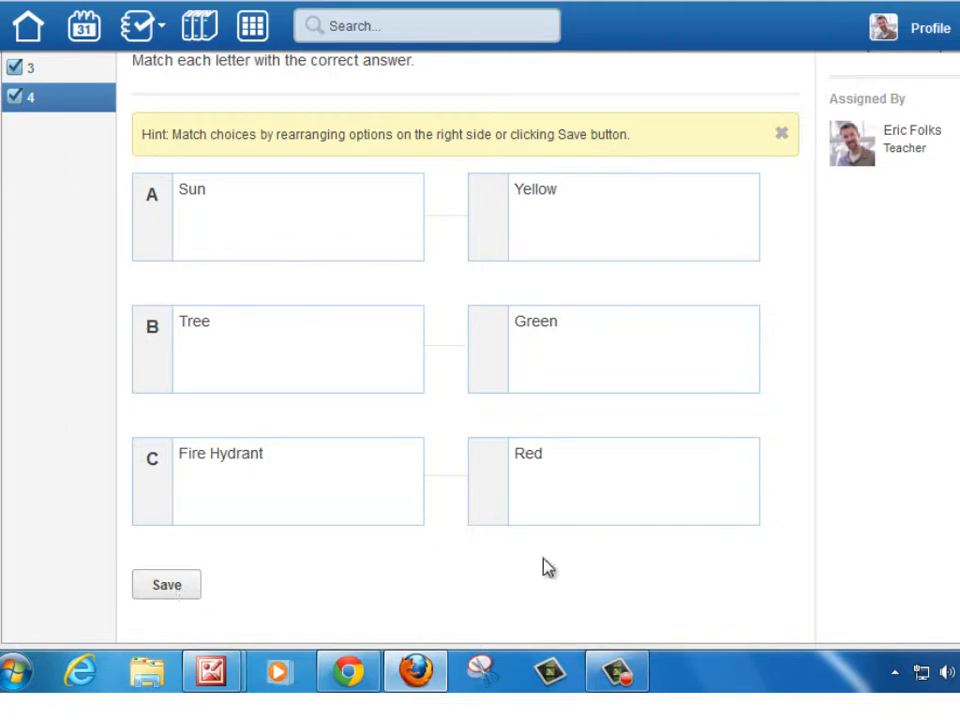
Submit the previewed quiz and choose a reaction for what you thought of it.
scroll(746, 489, "up", 4)
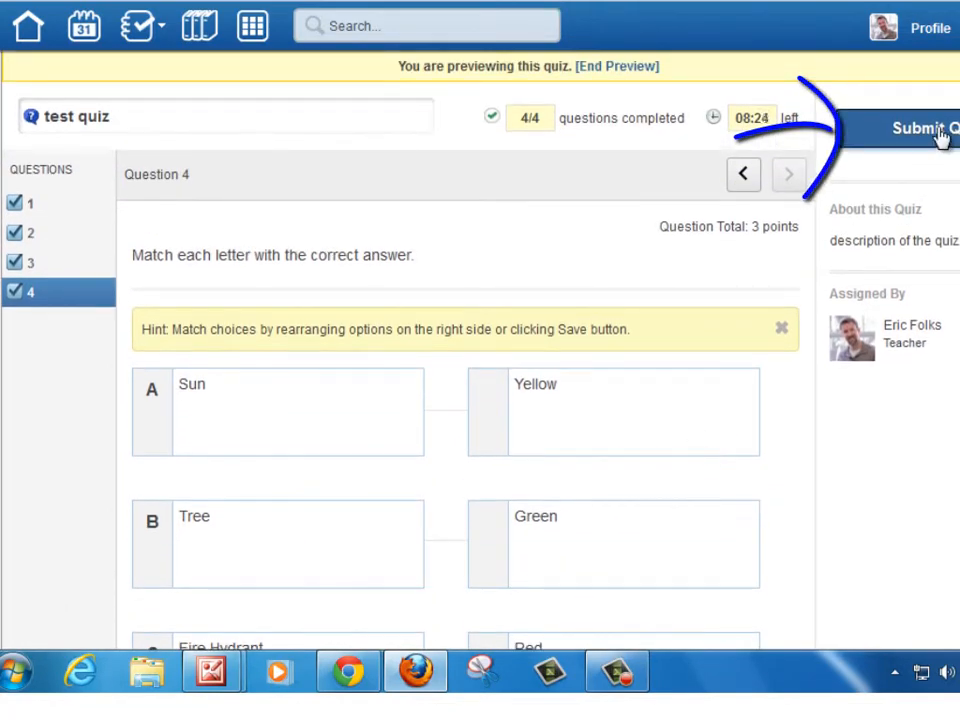
left_click(926, 132)
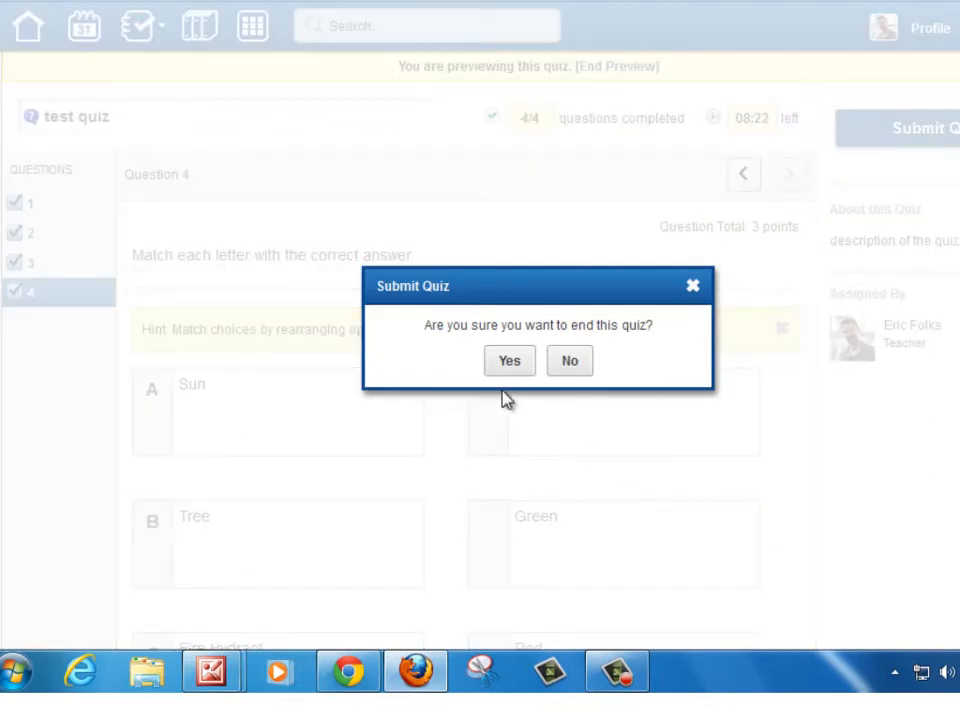
left_click(518, 366)
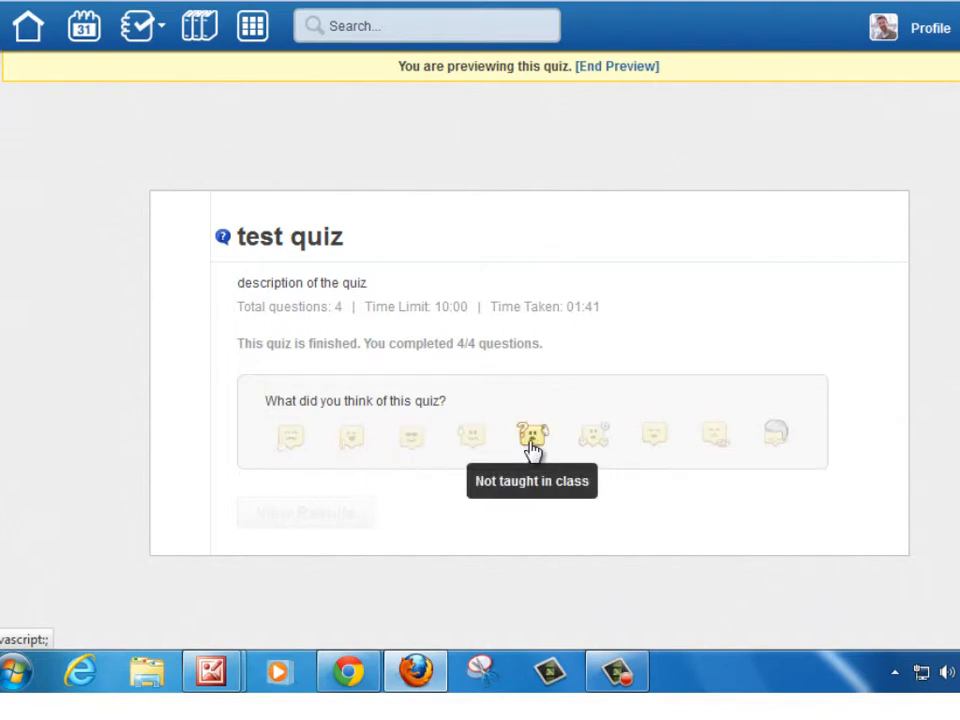
left_click(593, 438)
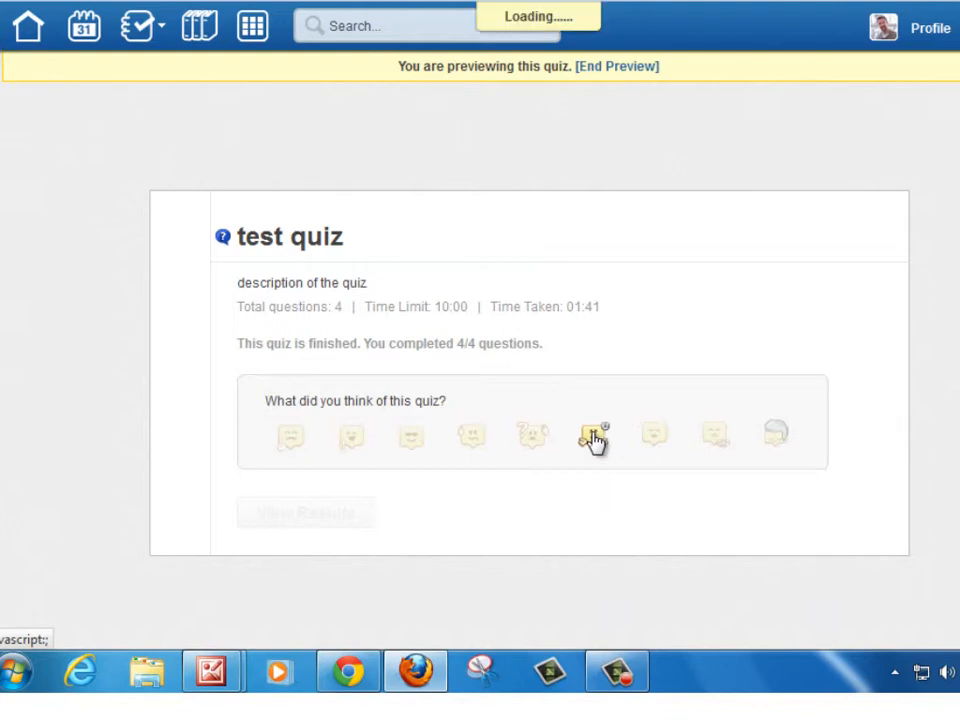
View the quiz results, check the marked answers of questions 1 to 4, and end the preview.
left_click(332, 521)
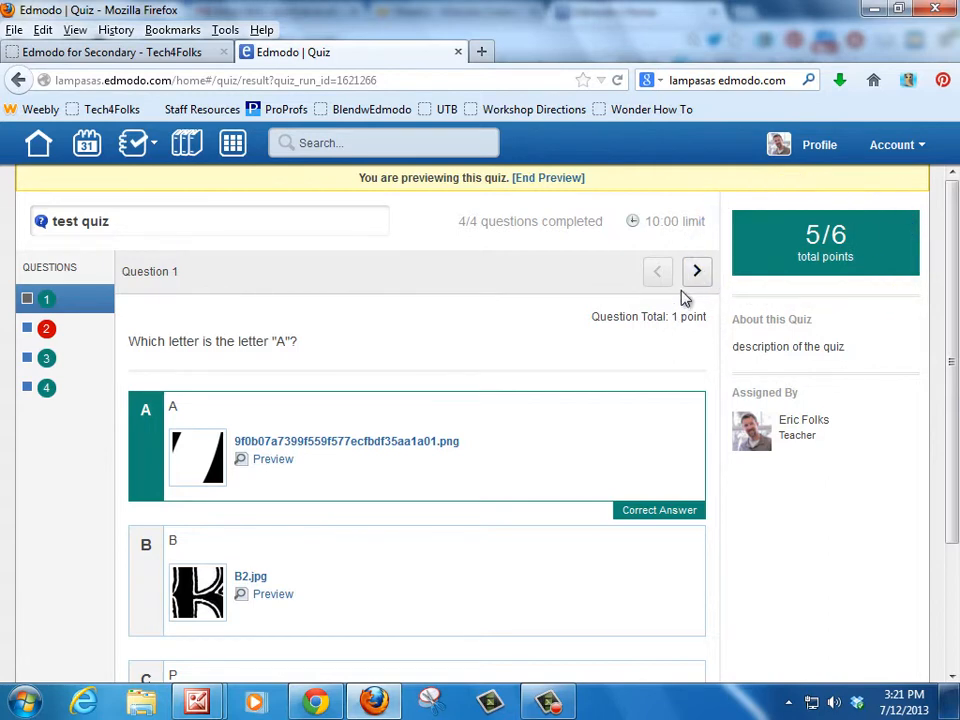
scroll(712, 478, "down", 1)
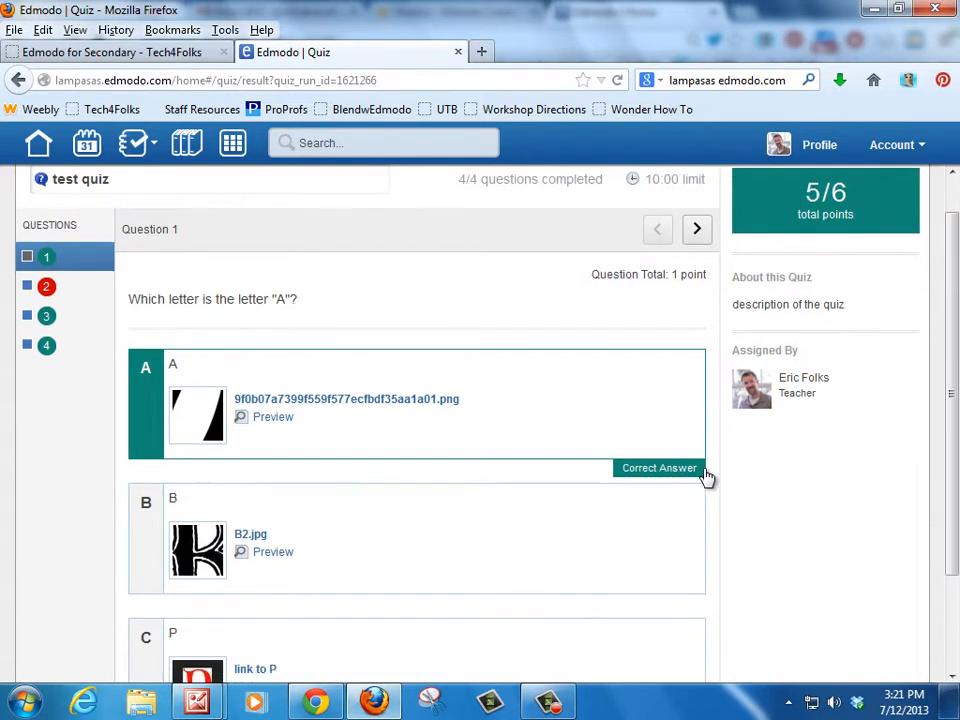
left_click(697, 230)
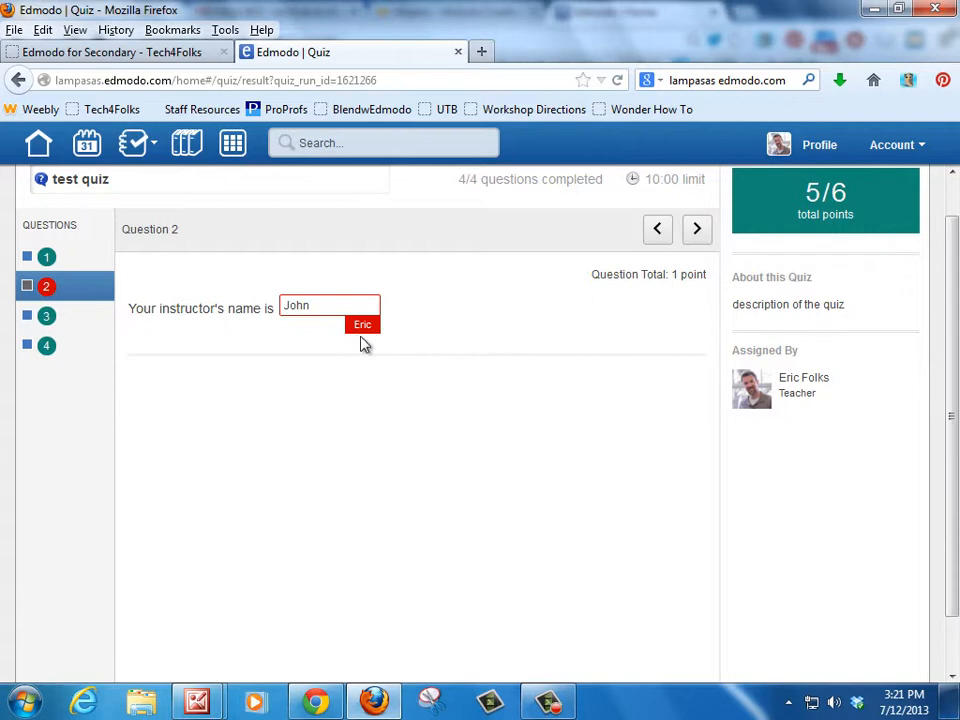
left_click(697, 235)
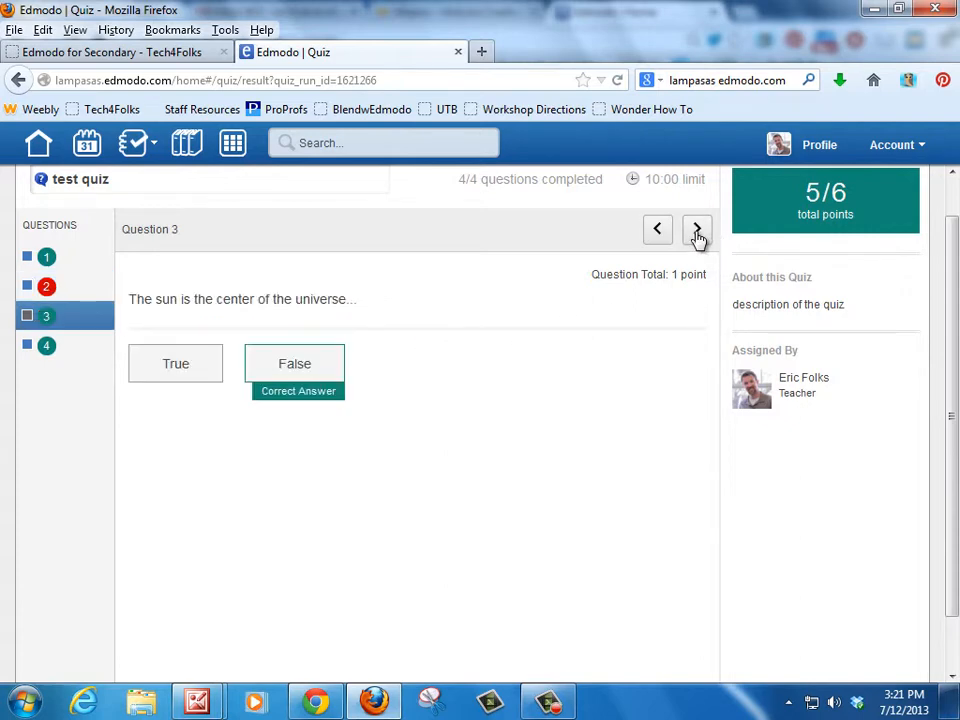
left_click(696, 236)
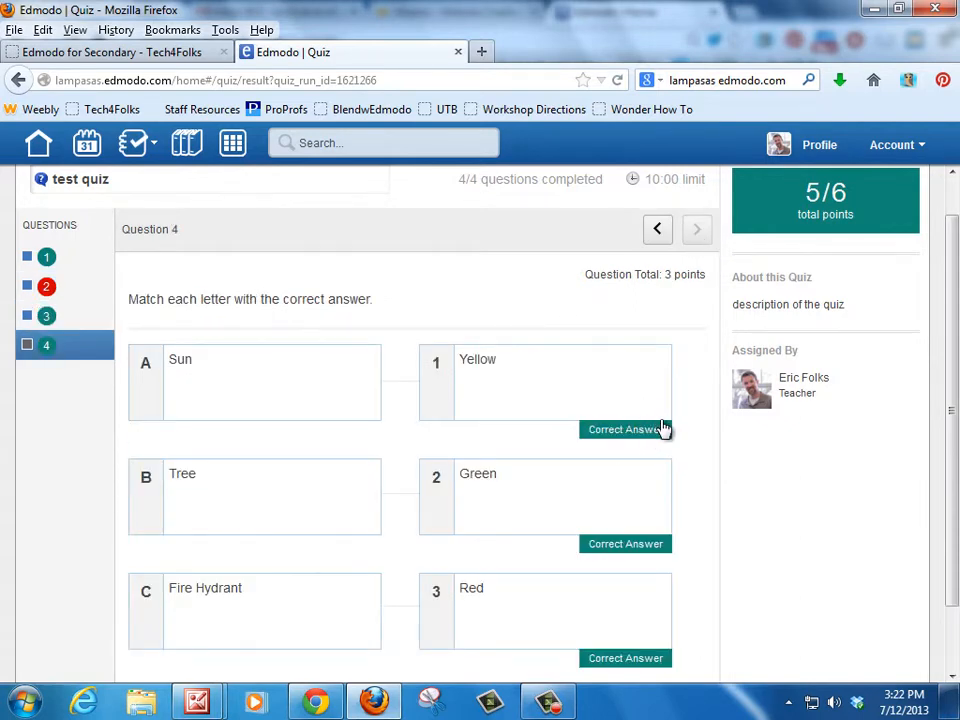
scroll(663, 428, "up", 1)
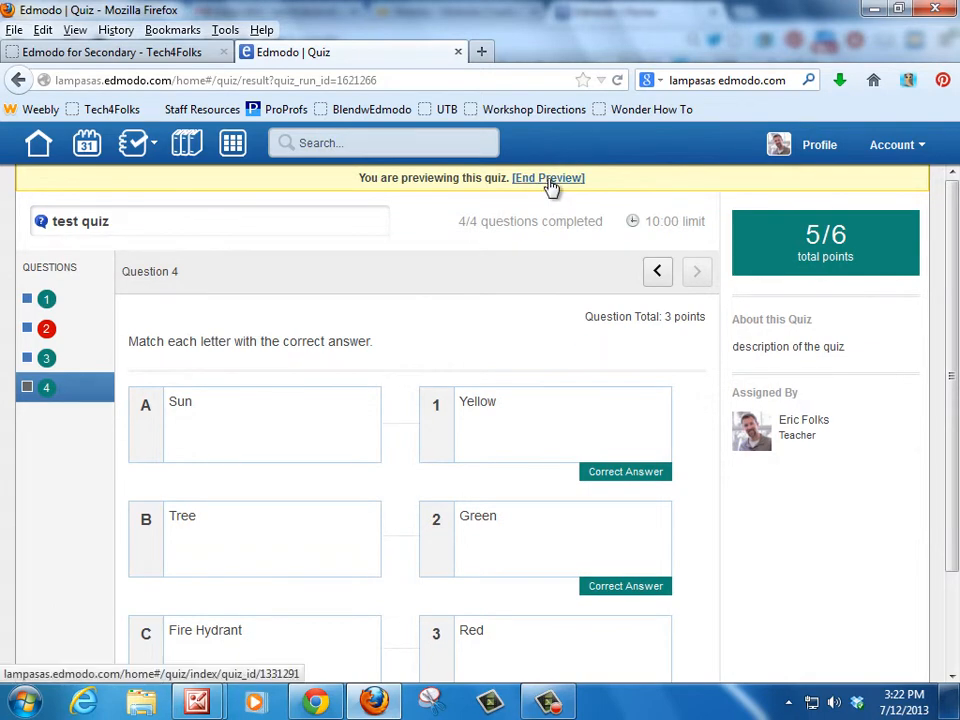
left_click(549, 178)
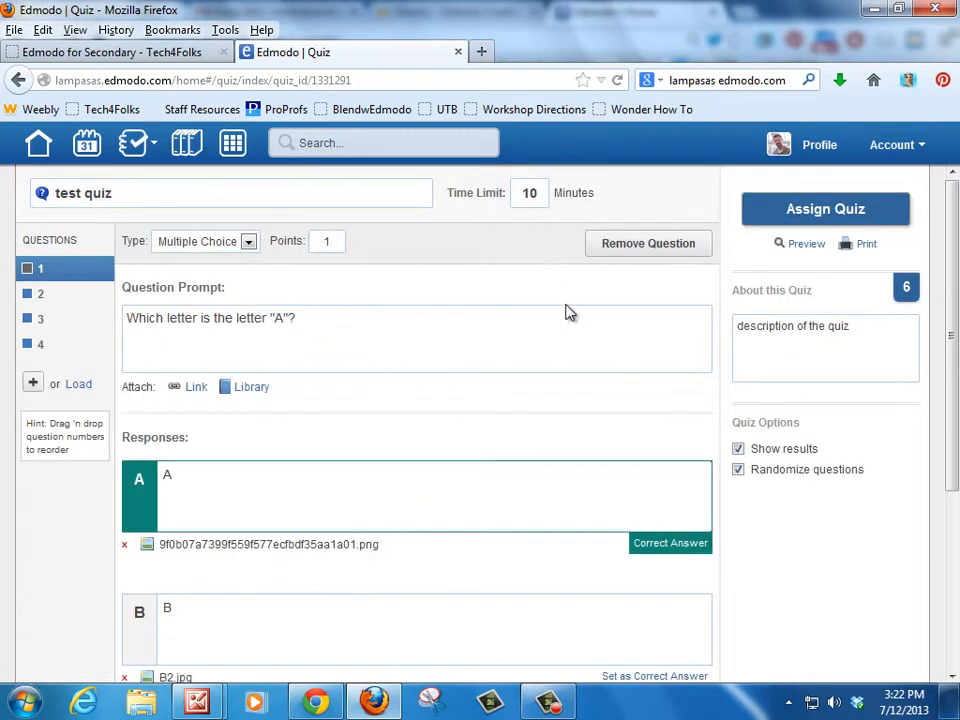
Start assigning the test quiz, set its due date to 07/16/2013 and add it to the gradebook.
left_click(836, 216)
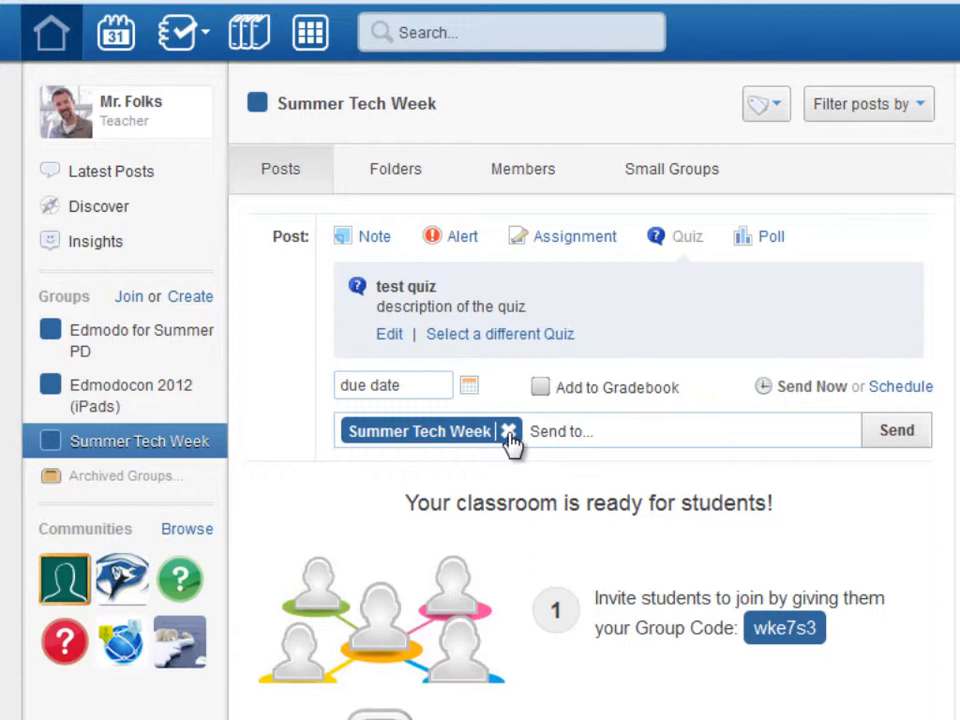
left_click(468, 390)
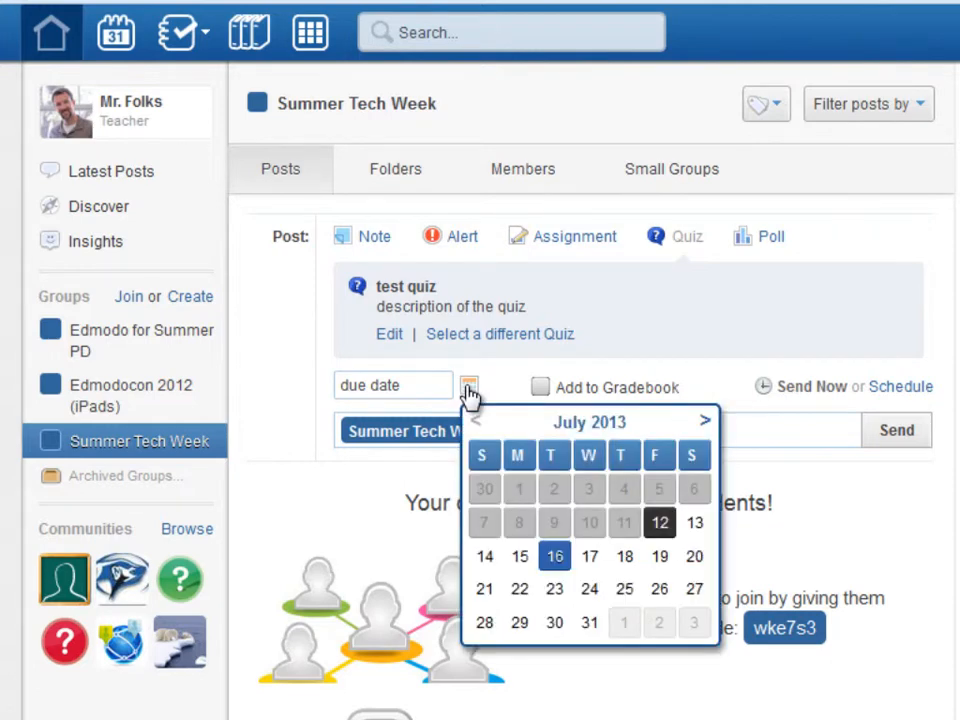
left_click(556, 558)
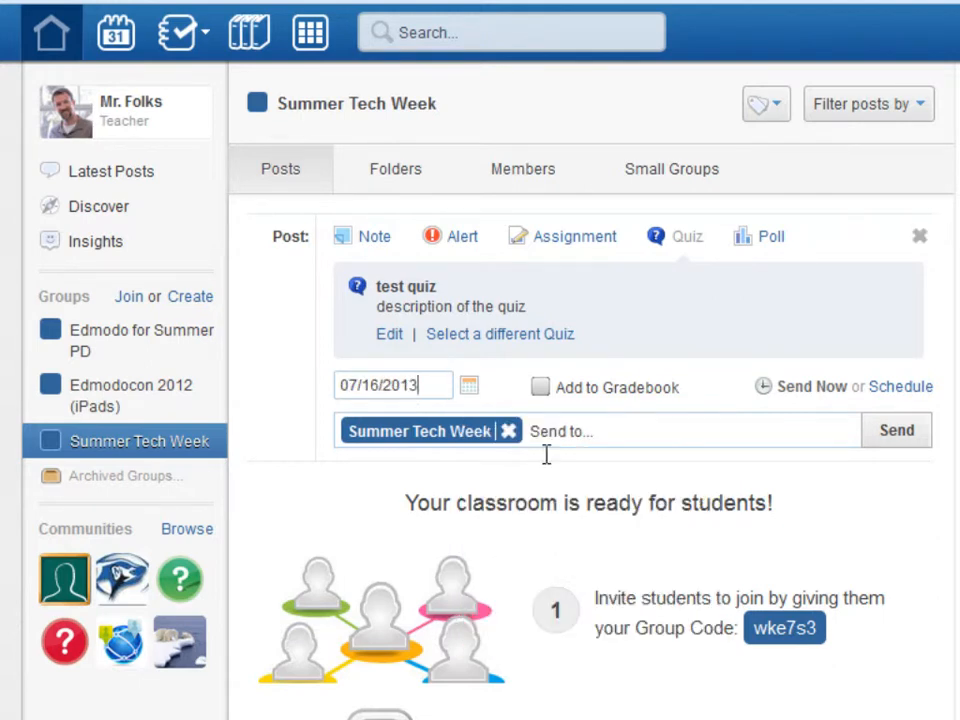
left_click(540, 390)
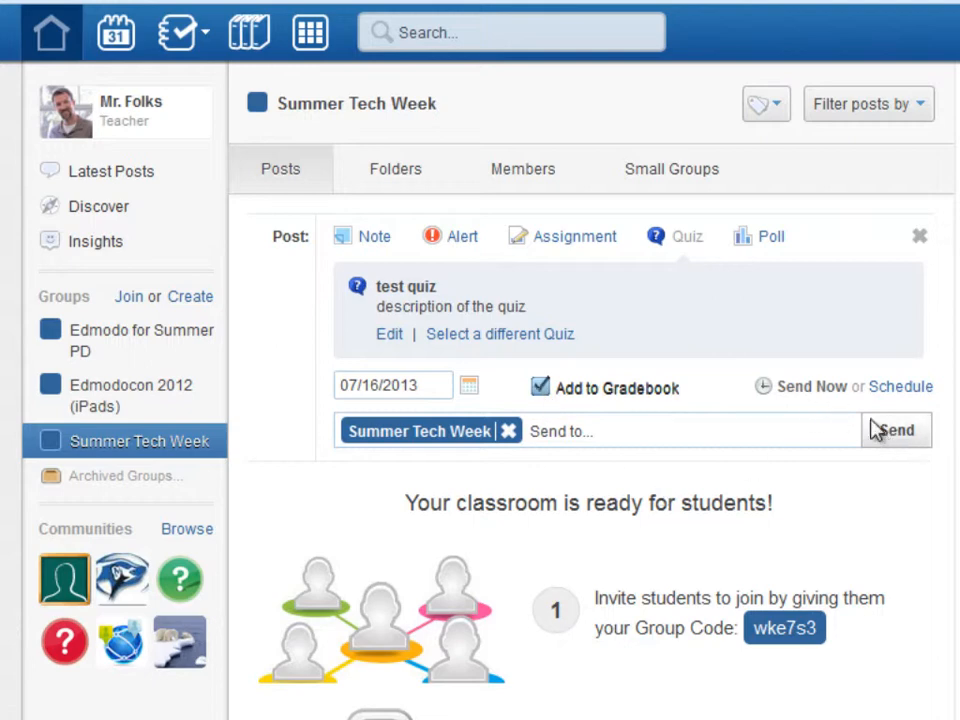
left_click(897, 398)
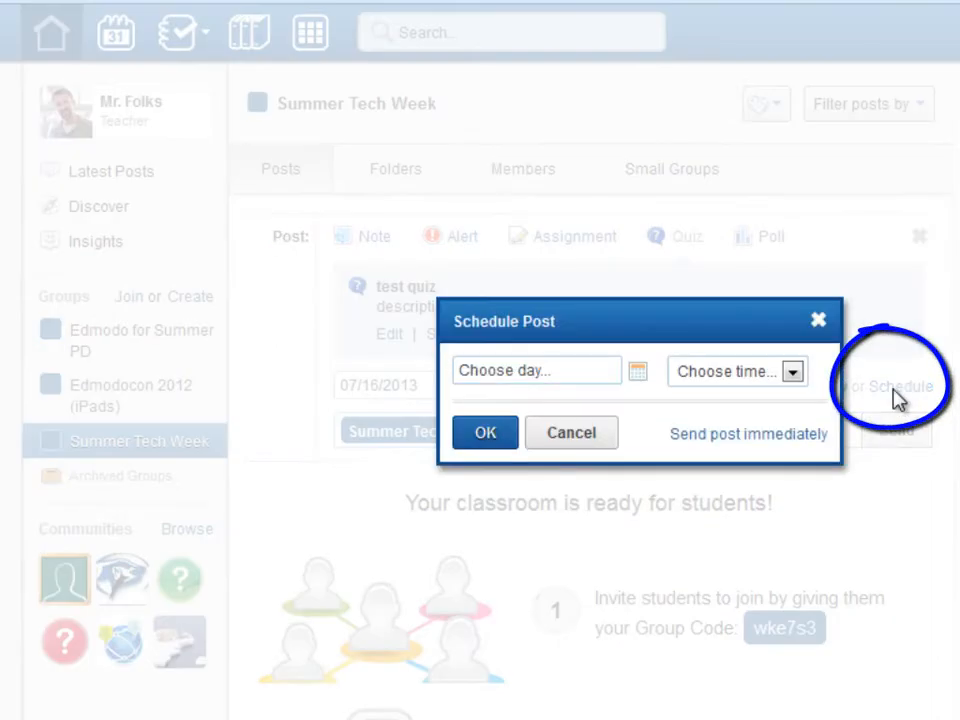
left_click(637, 376)
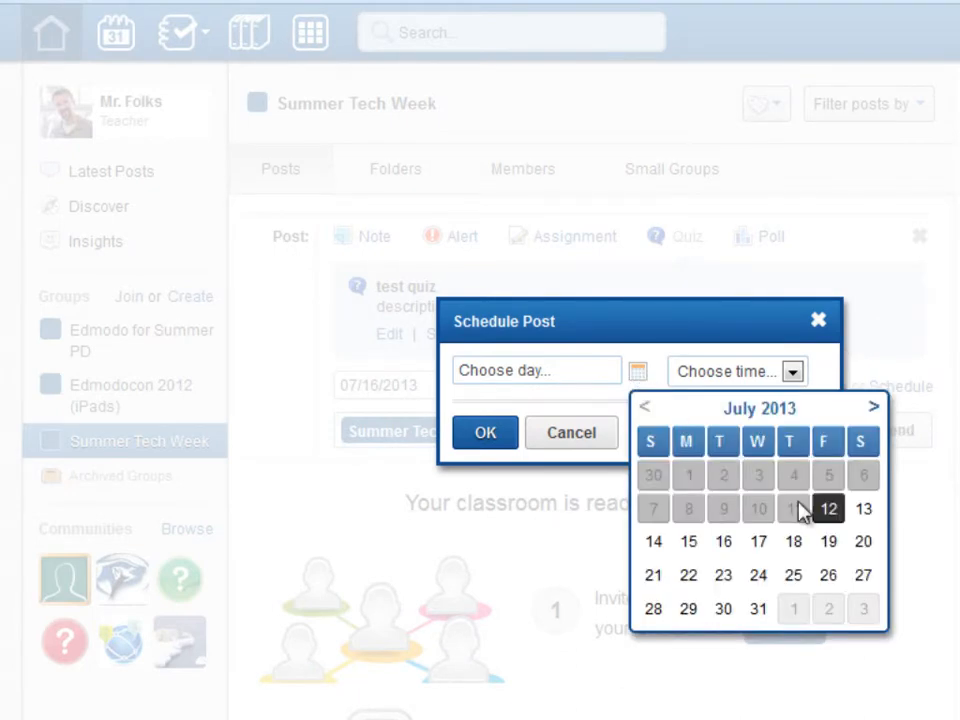
left_click(829, 510)
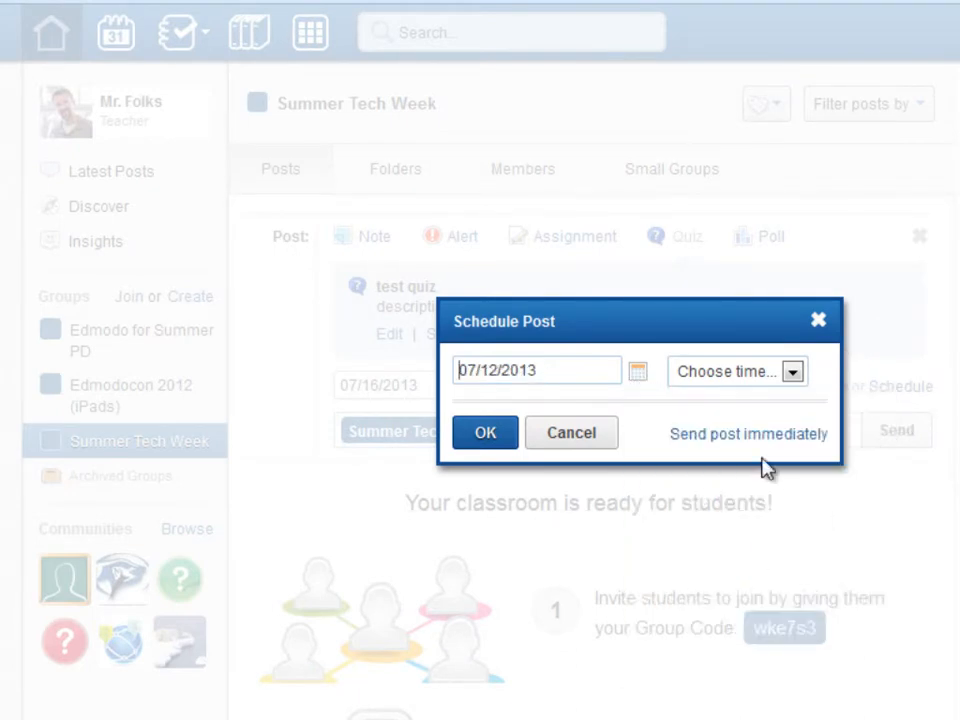
left_click(792, 371)
scroll(793, 620, "down", 1)
scroll(793, 620, "down", 1)
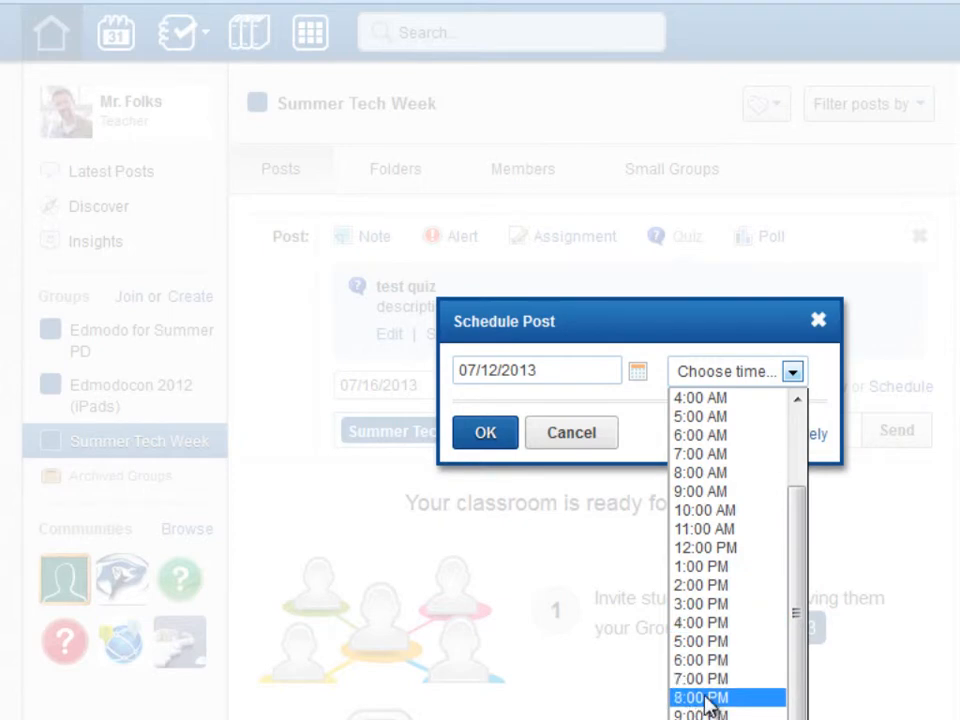
left_click(714, 696)
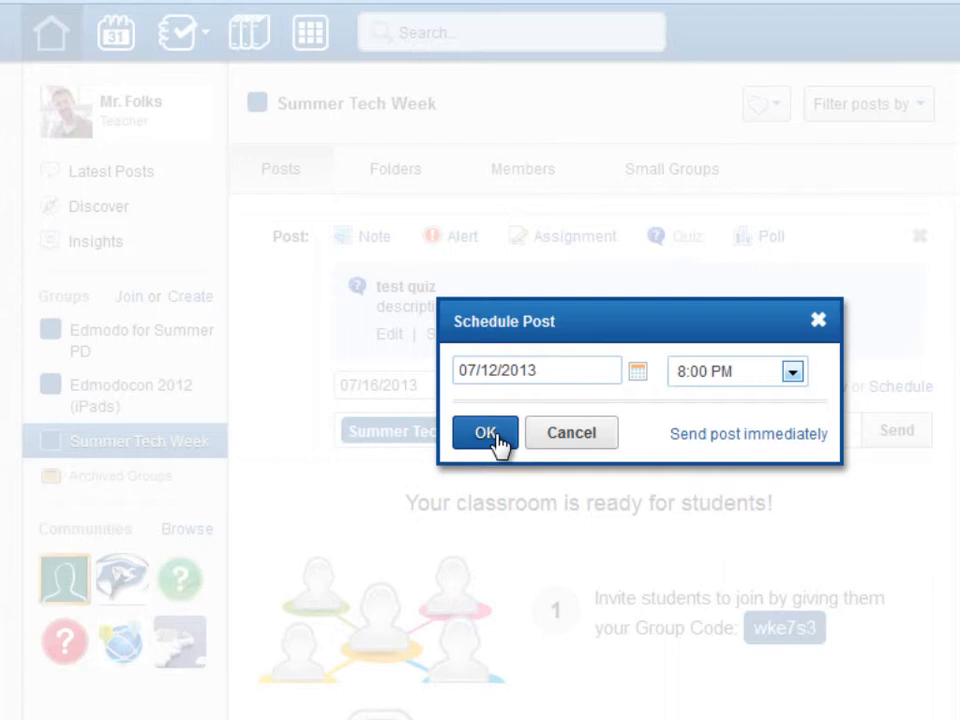
left_click(569, 436)
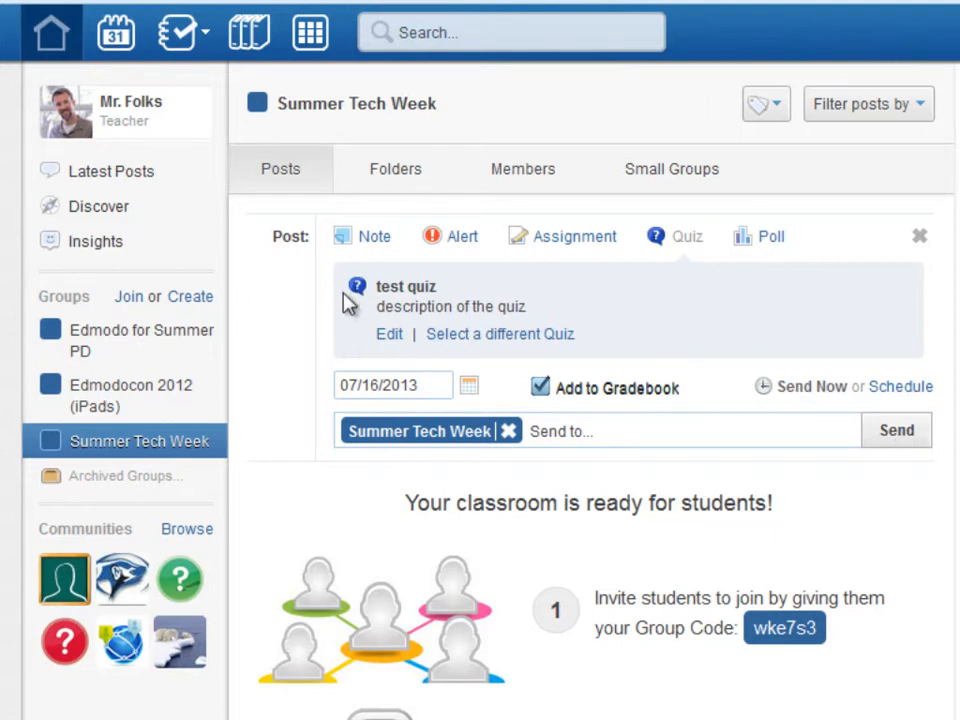
Send the test quiz to the Summer Tech Week group.
left_click(905, 436)
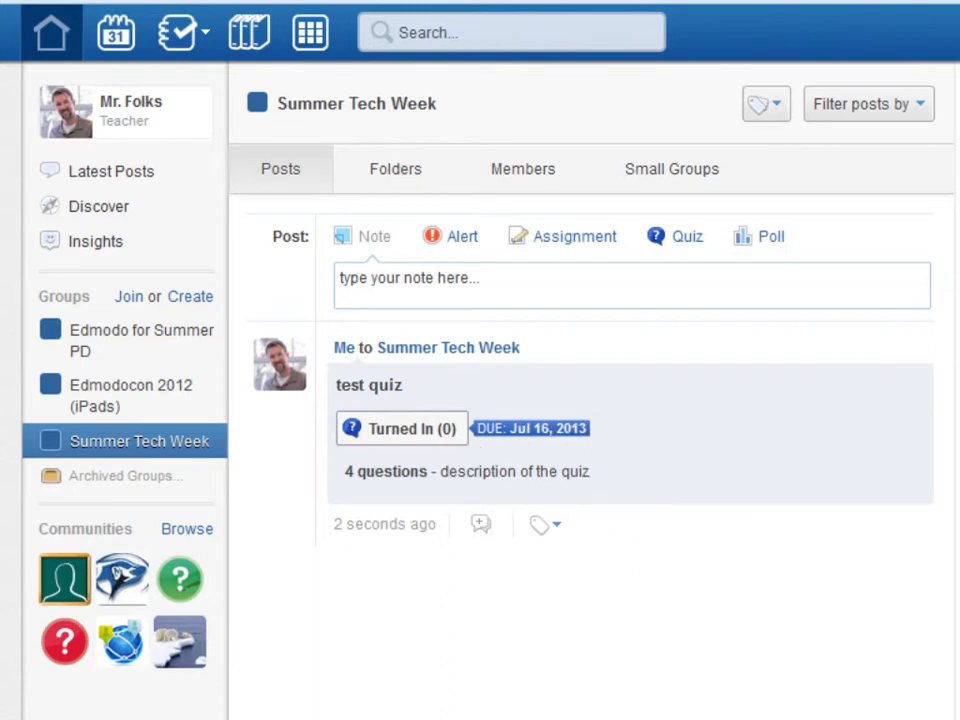
Switch to the other account in Chrome, open the posted test quiz's start page and return to the home page.
mouse_move(420, 719)
left_click(420, 610)
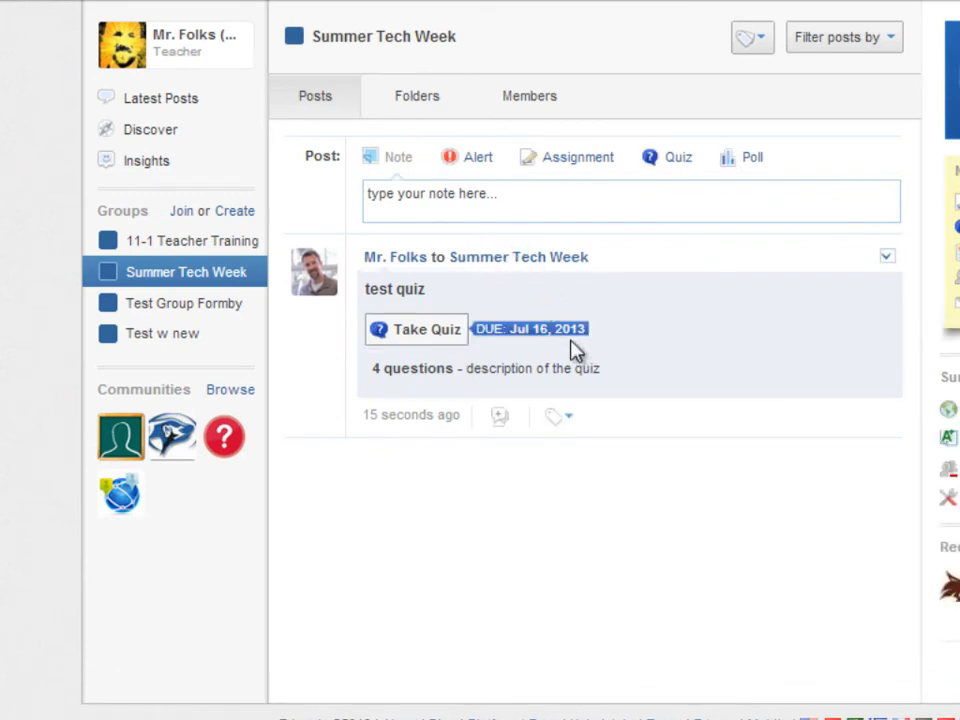
left_click(428, 336)
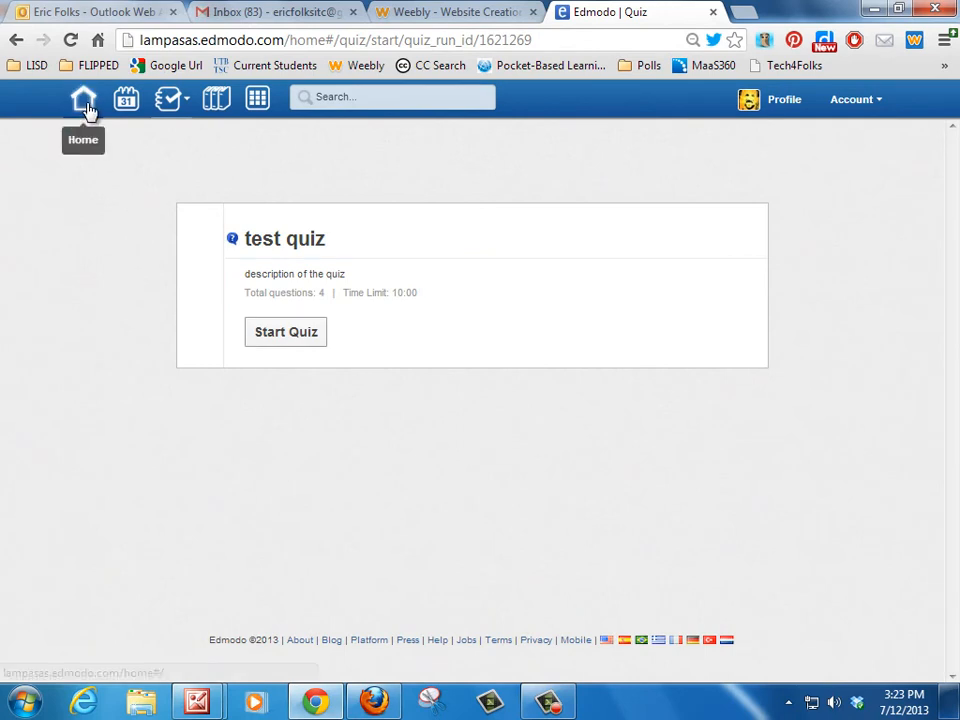
left_click(85, 102)
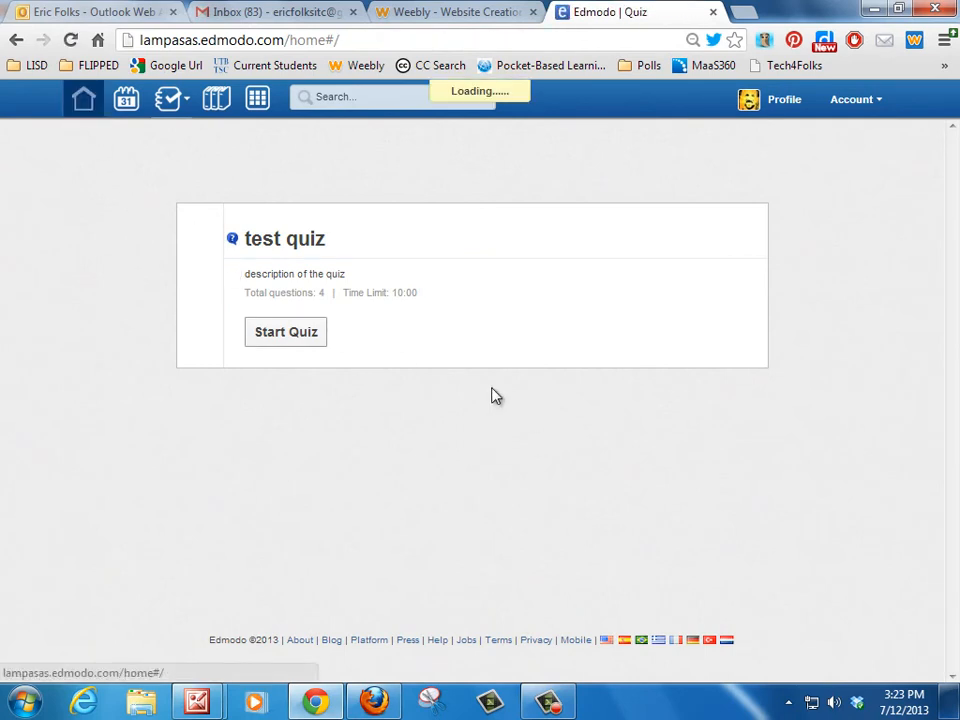